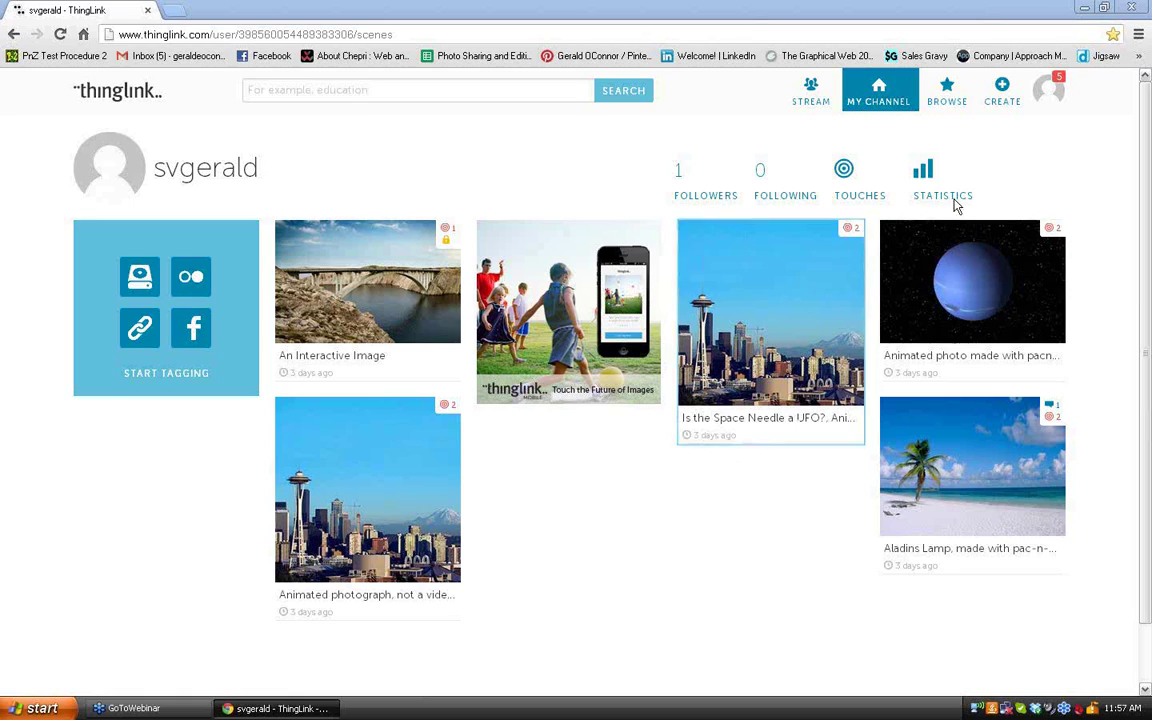
Create a new ThingLink image by uploading the Beach-Fun photo from the computer.
{"action": "left_click", "coordinate": [1003, 90]}
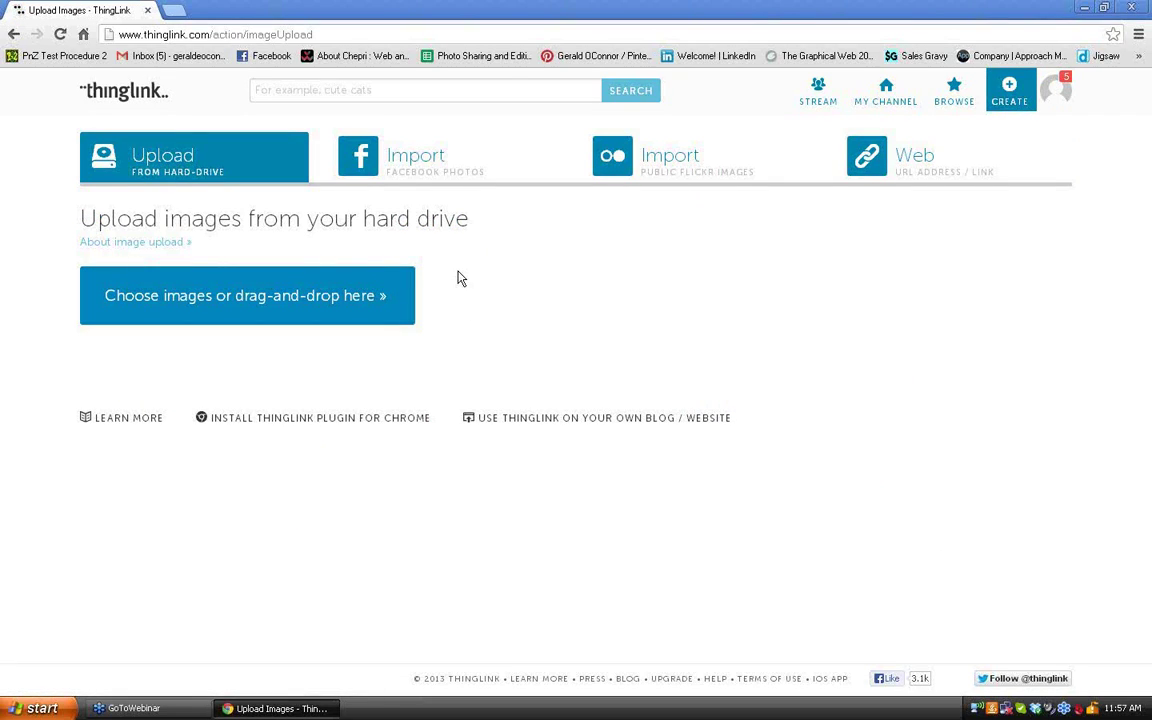
{"action": "left_click", "coordinate": [287, 297]}
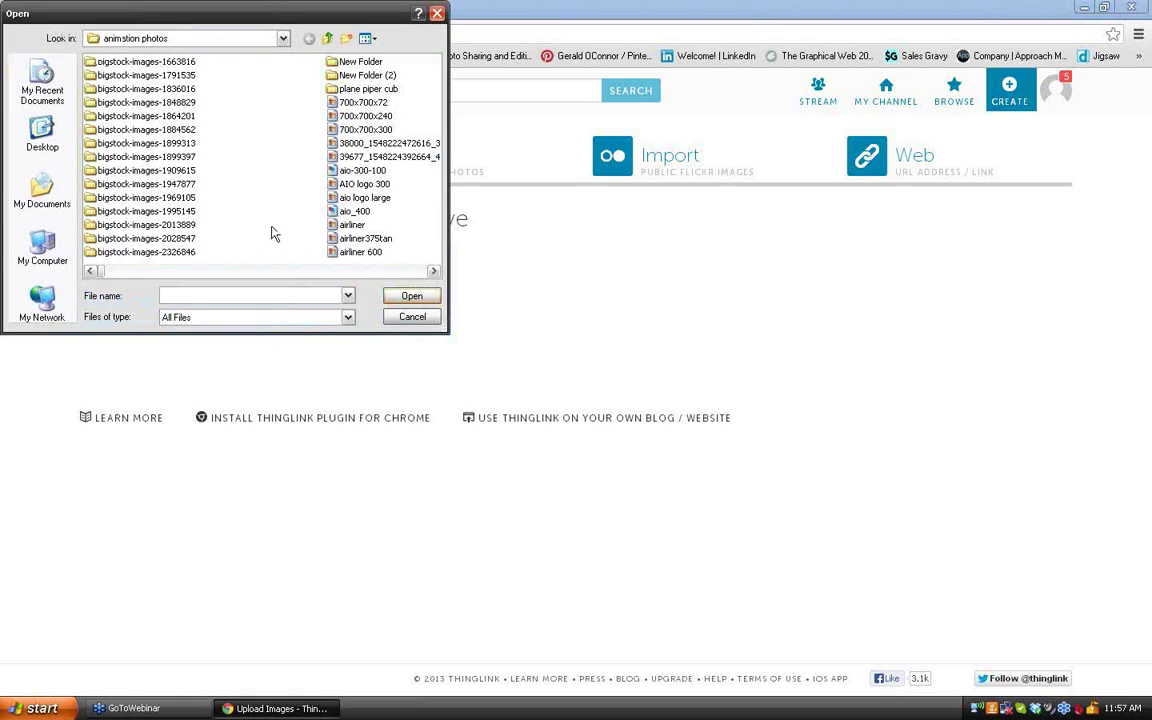
{"action": "left_click", "coordinate": [434, 272]}
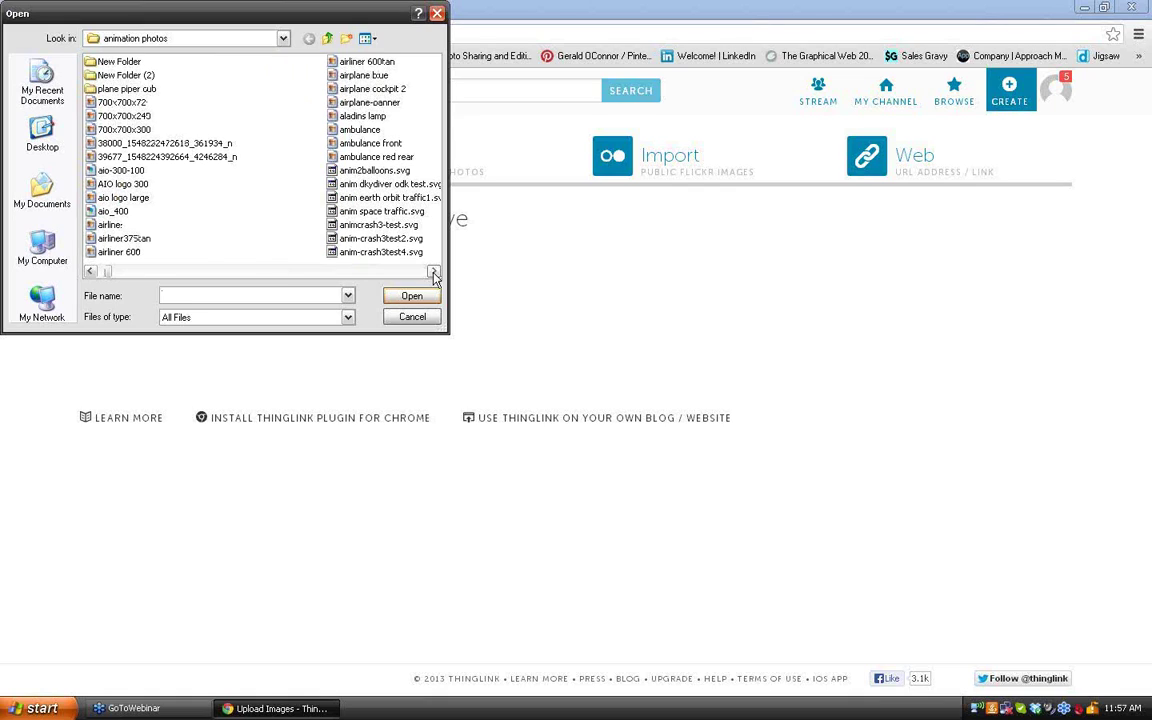
{"action": "left_click", "coordinate": [434, 272]}
{"action": "left_click", "coordinate": [434, 272]}
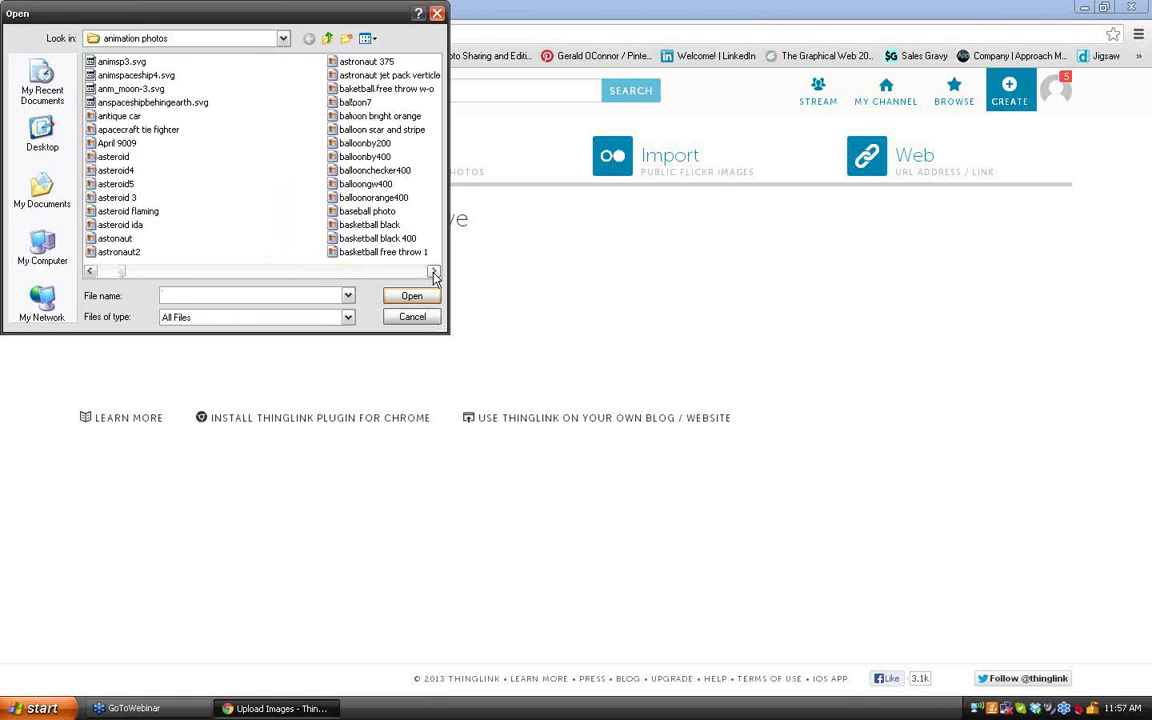
{"action": "left_click", "coordinate": [434, 272]}
{"action": "left_click", "coordinate": [434, 272]}
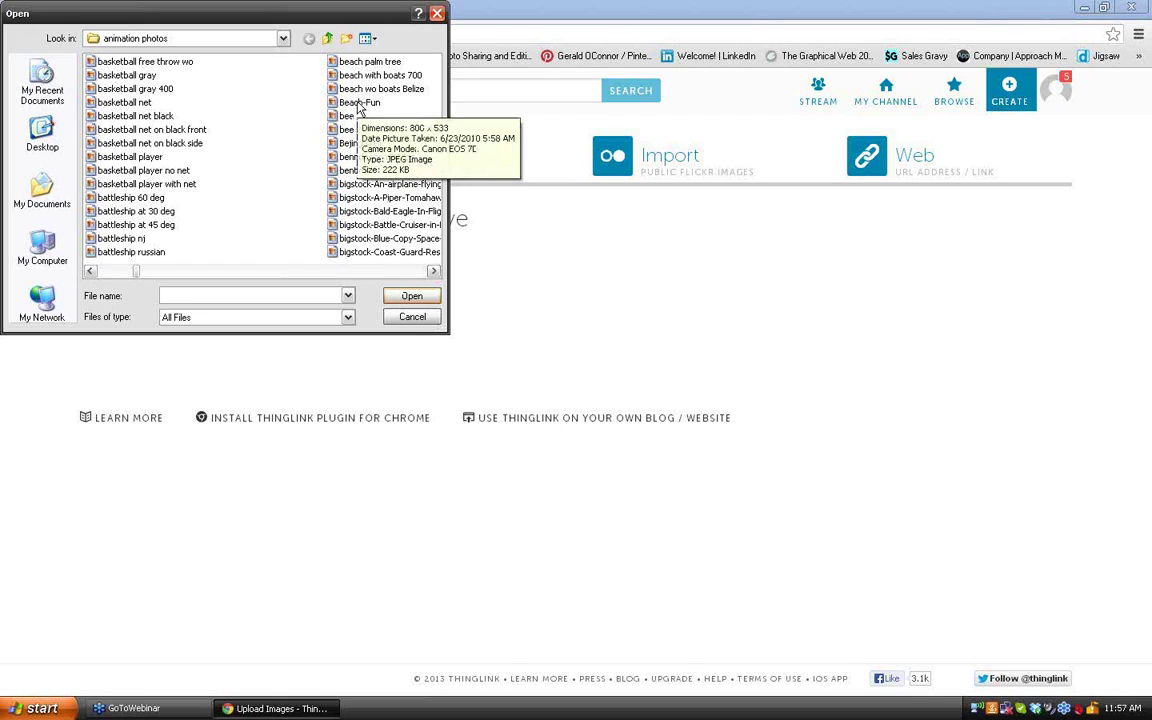
{"action": "left_click", "coordinate": [358, 103]}
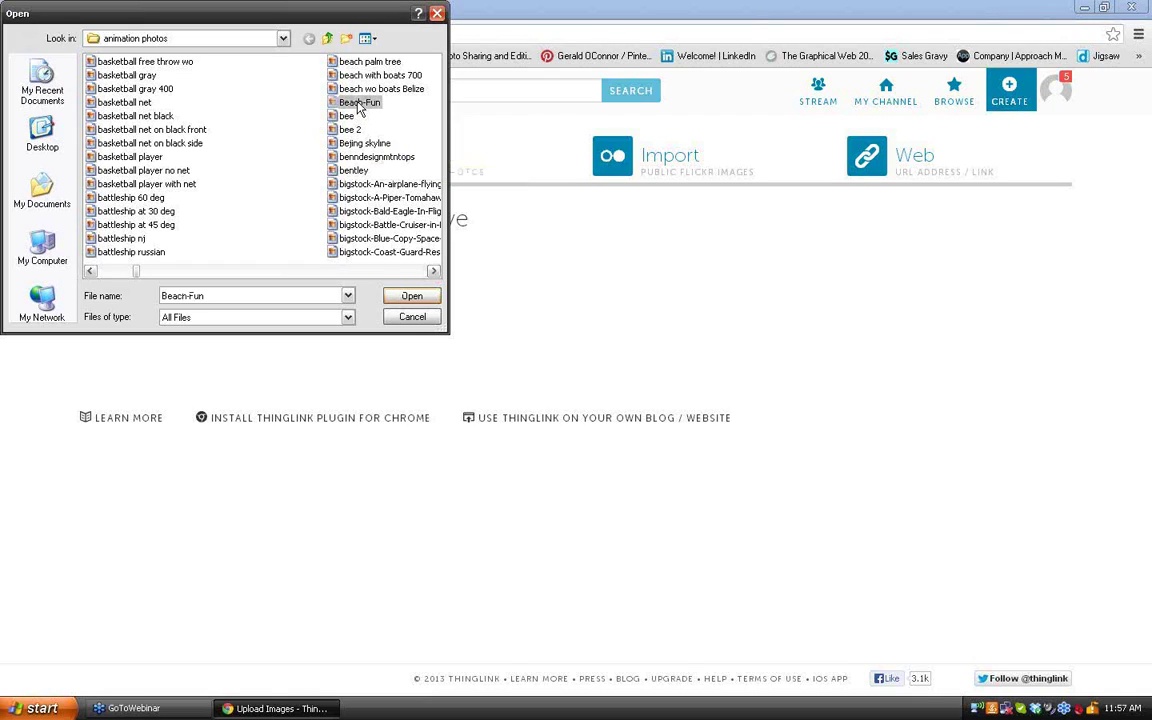
{"action": "left_click", "coordinate": [411, 297]}
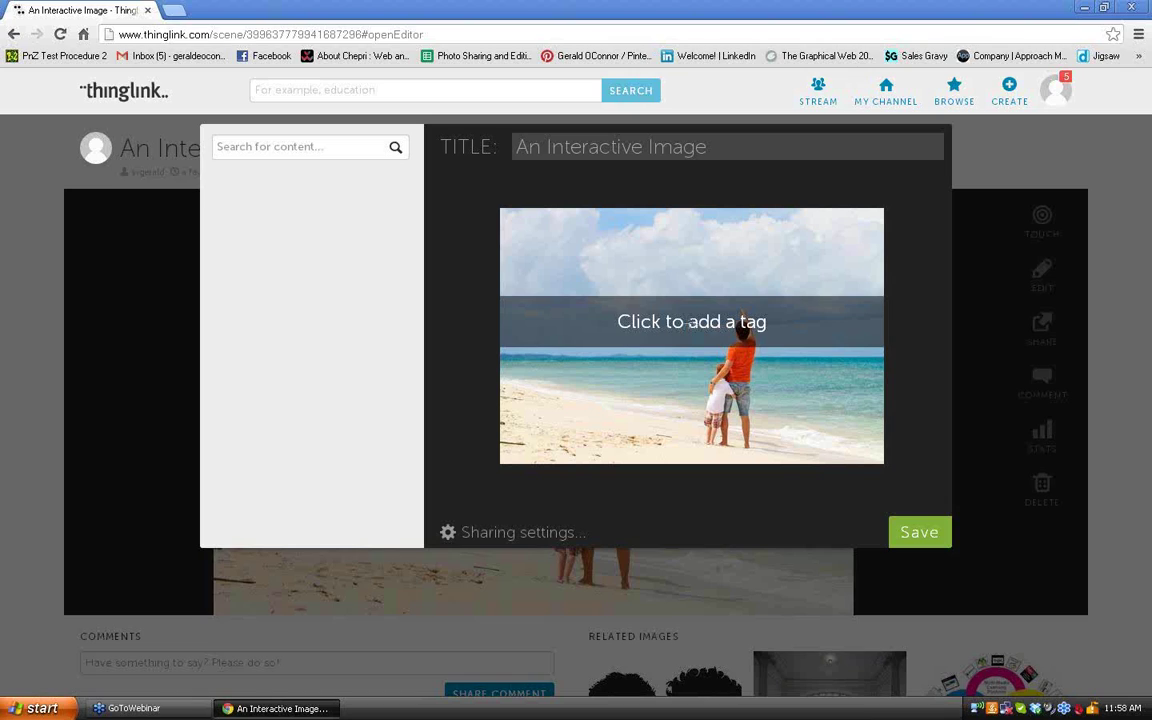
Drop a new tag on the photo just above the man's raised hand.
{"action": "left_click", "coordinate": [689, 321]}
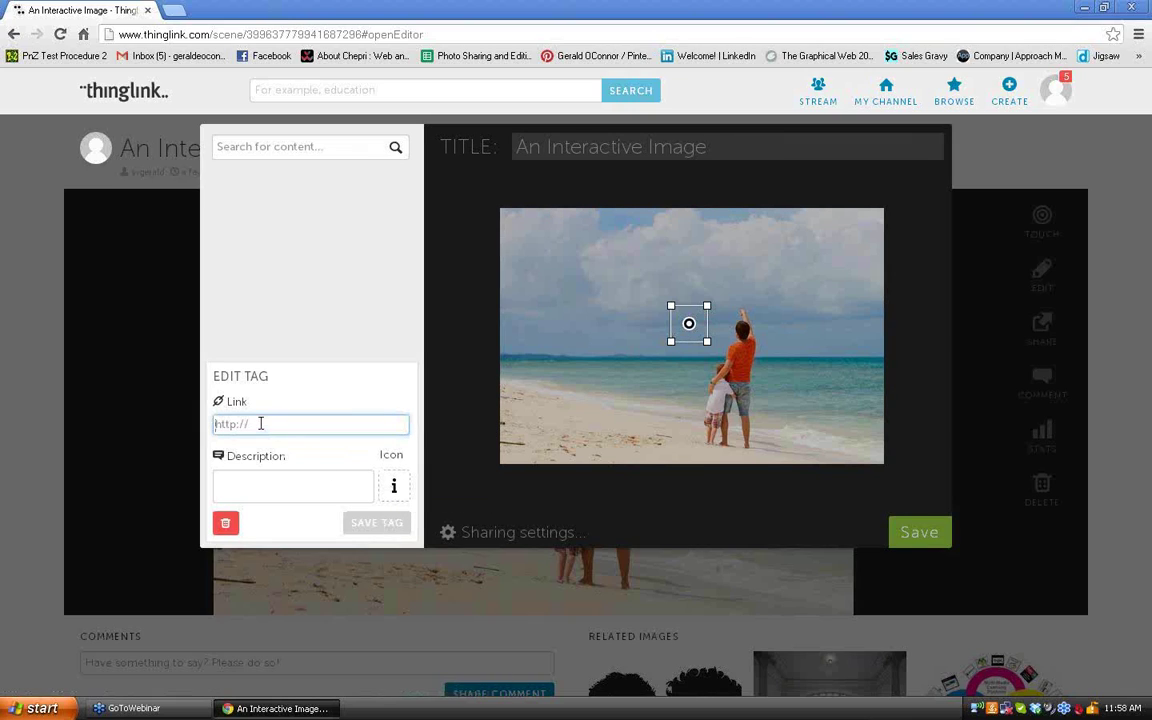
{"action": "left_click", "coordinate": [45, 709]}
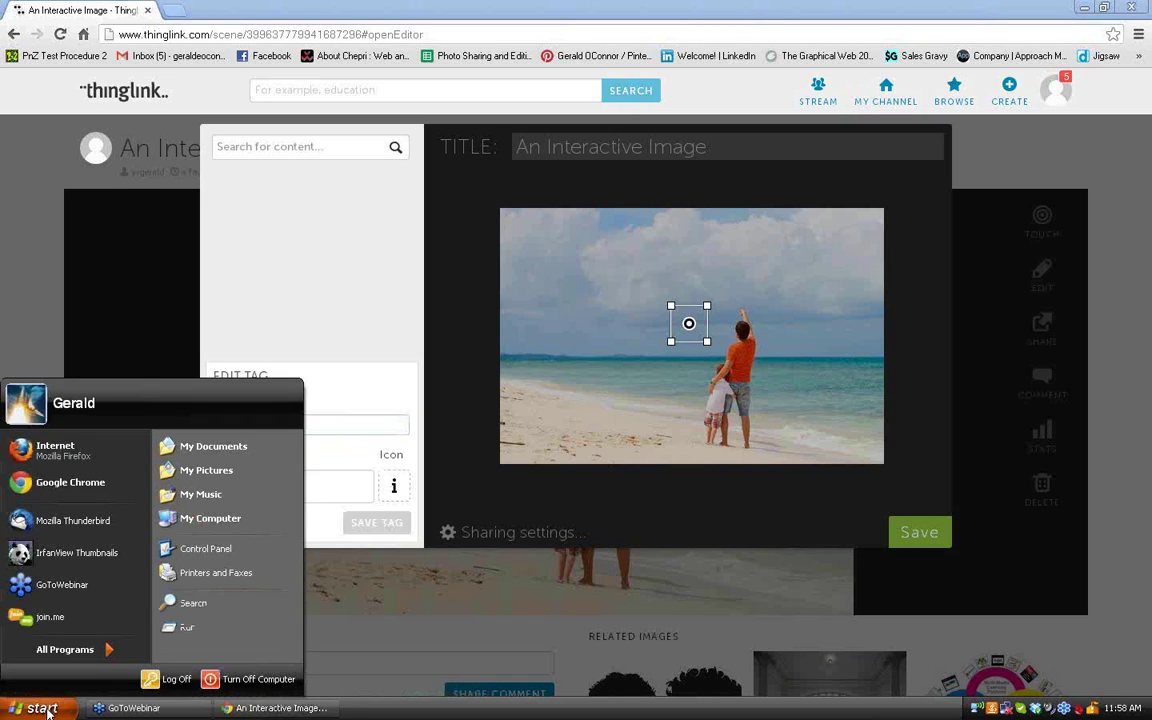
From My Documents > Dropbox > Public, copy the public link of 'anim beach fun 4-19.svg'.
{"action": "left_click", "coordinate": [213, 446]}
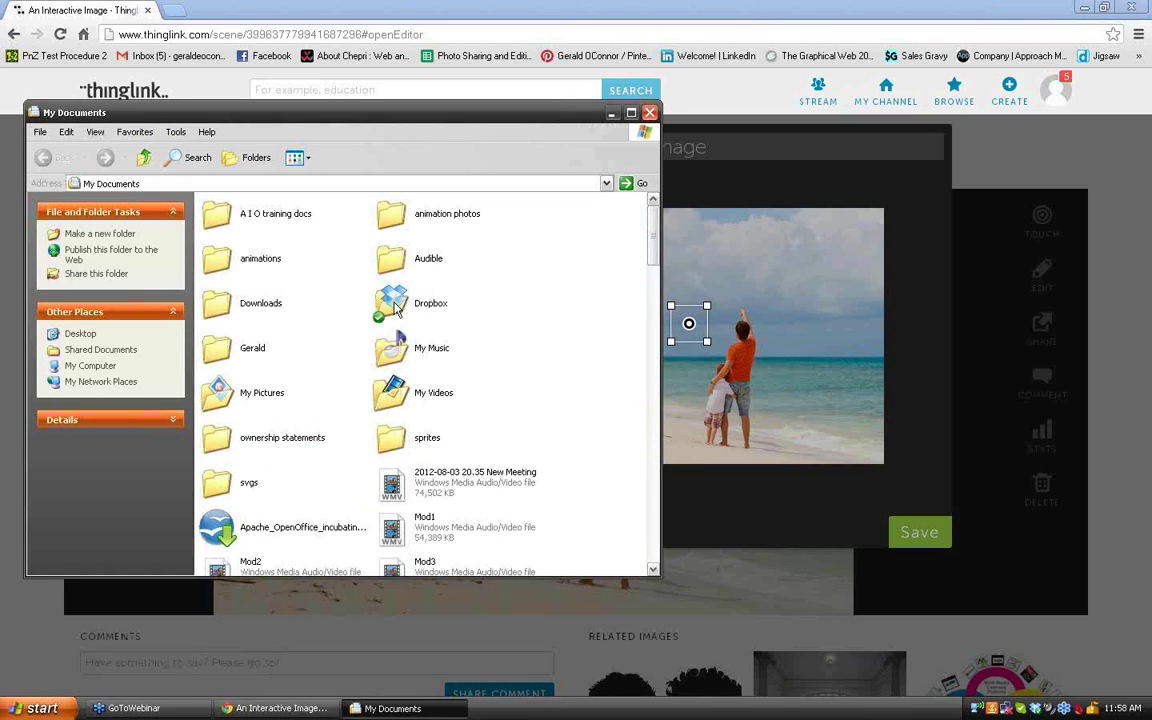
{"action": "double_click", "coordinate": [397, 308]}
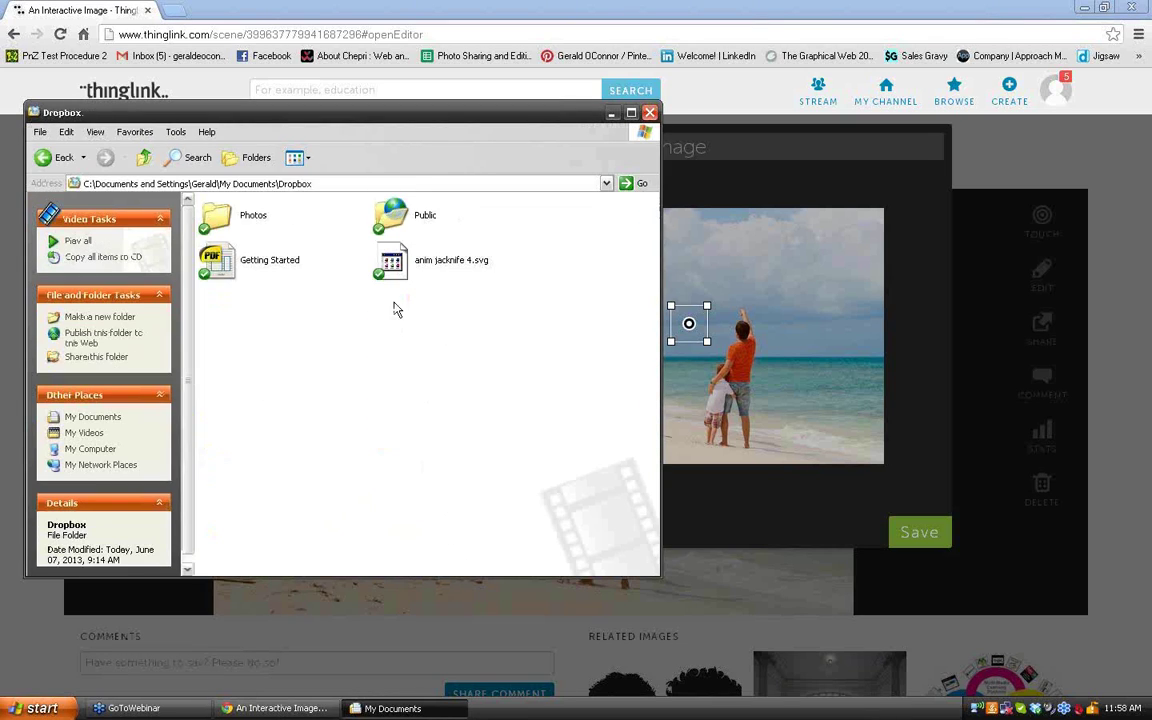
{"action": "left_click", "coordinate": [395, 217]}
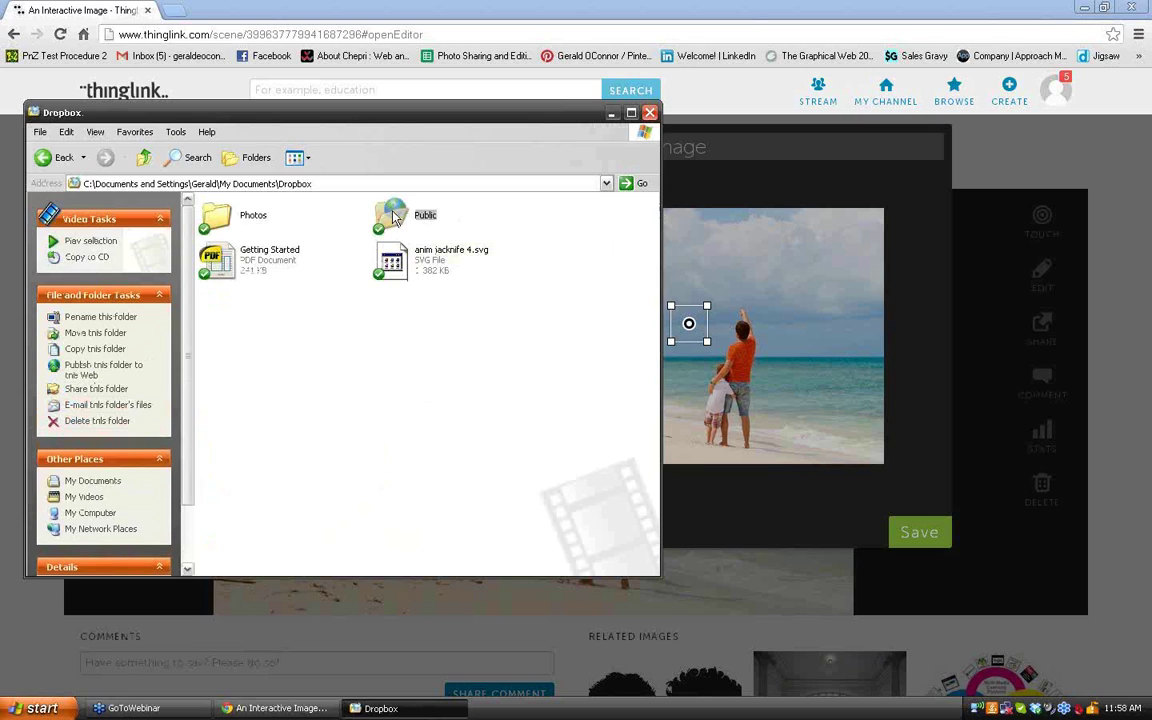
{"action": "double_click", "coordinate": [395, 217]}
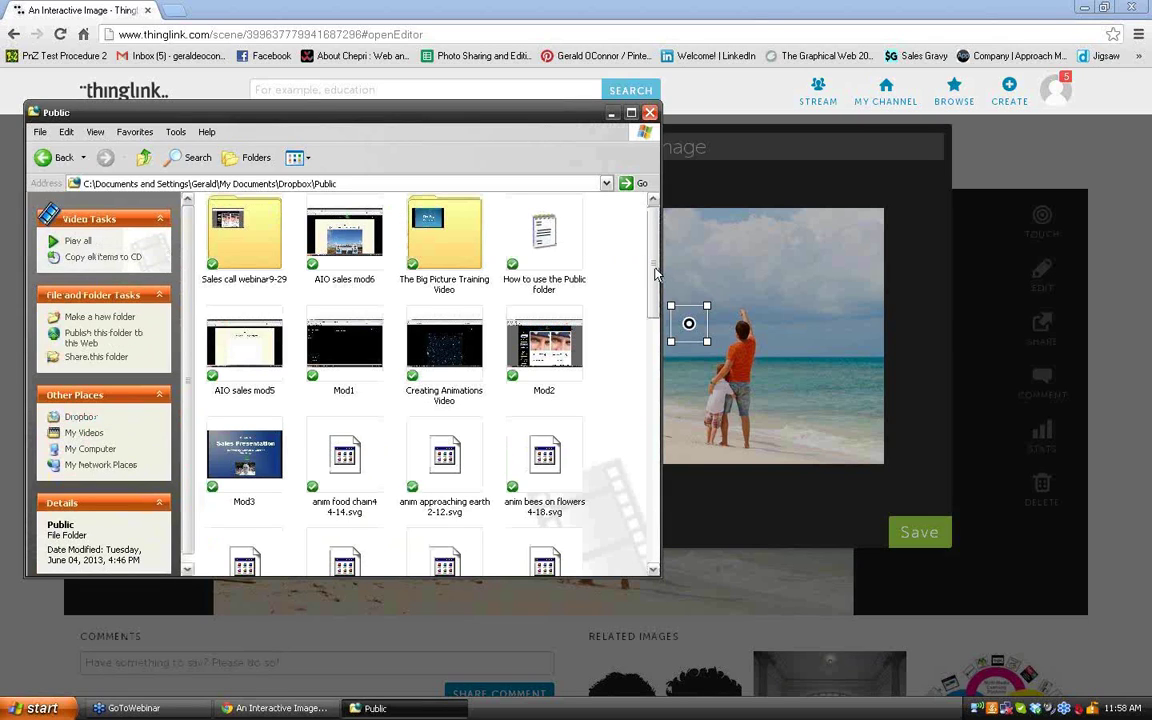
{"action": "left_click_drag", "start_coordinate": [655, 272], "coordinate": [646, 435]}
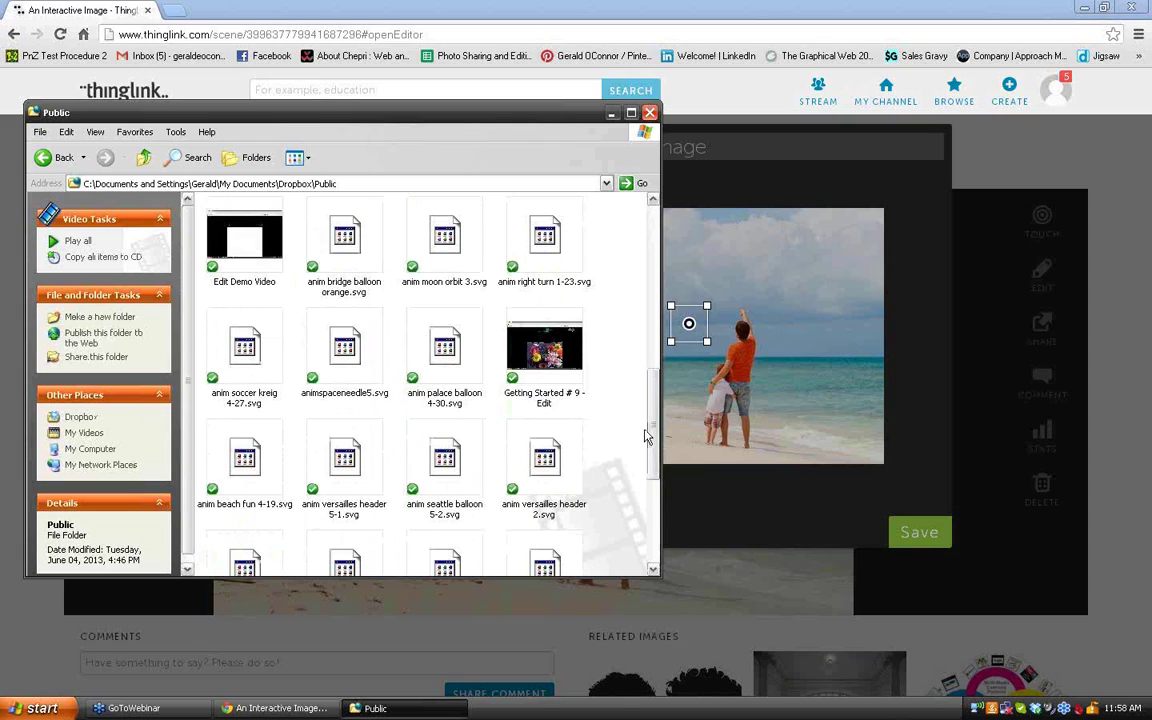
{"action": "left_click", "coordinate": [240, 472]}
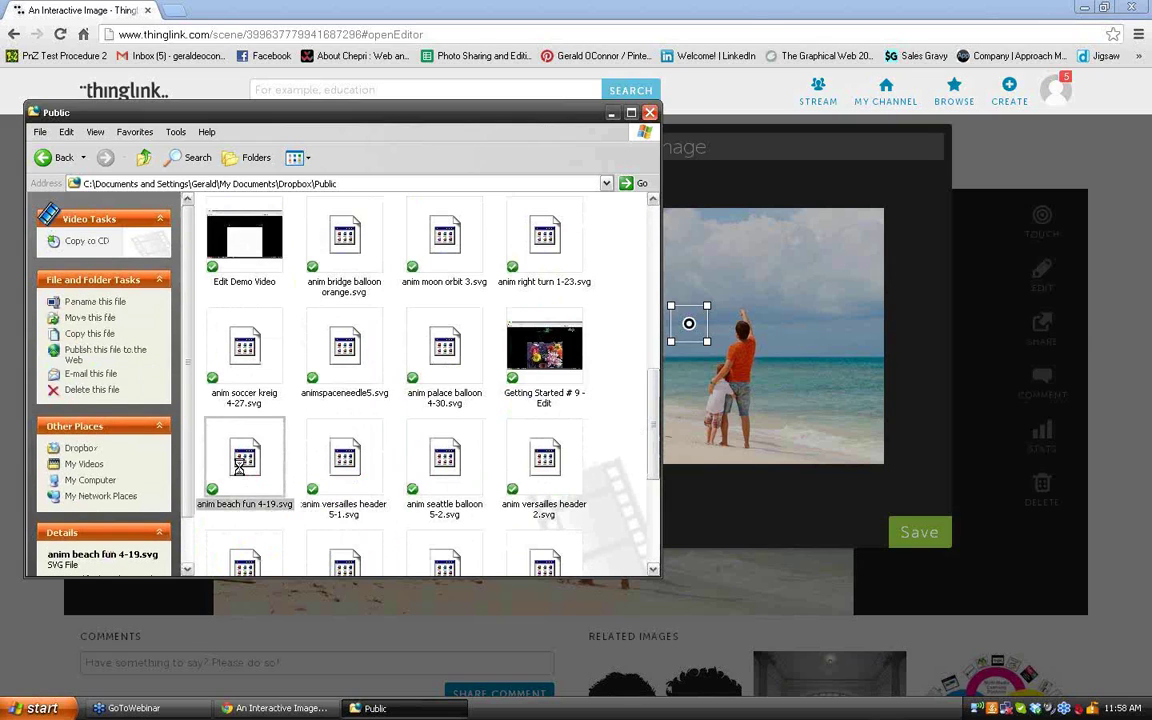
{"action": "right_click", "coordinate": [240, 468]}
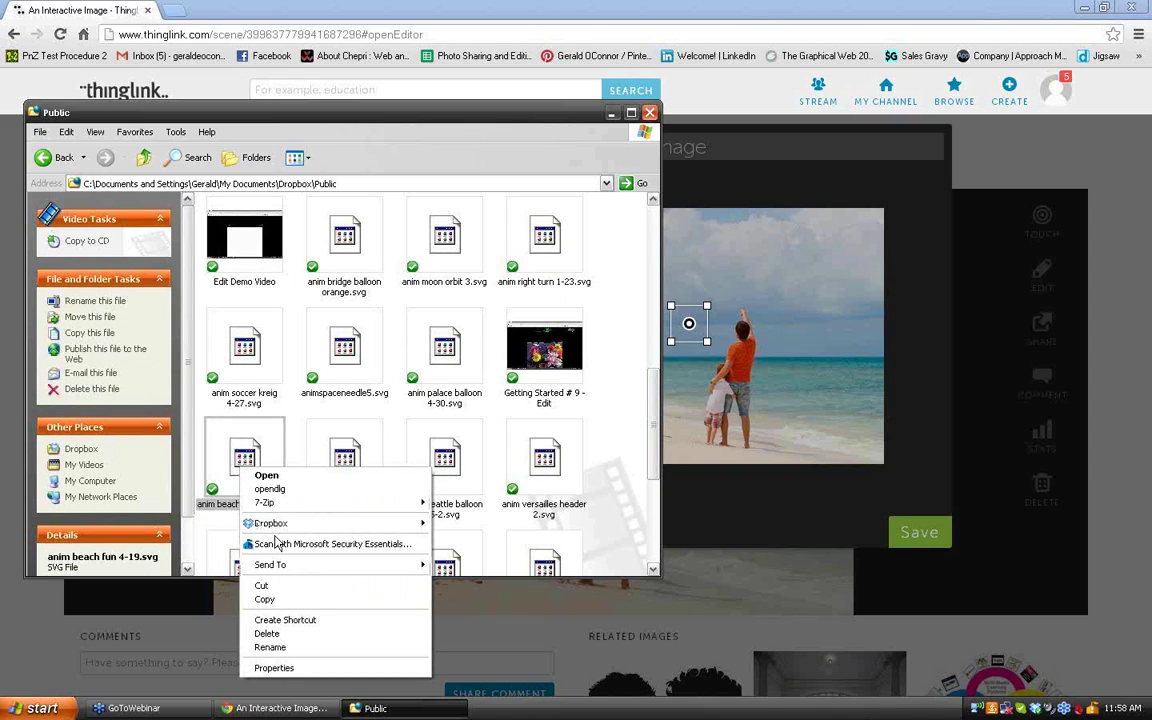
{"action": "mouse_move", "coordinate": [277, 526]}
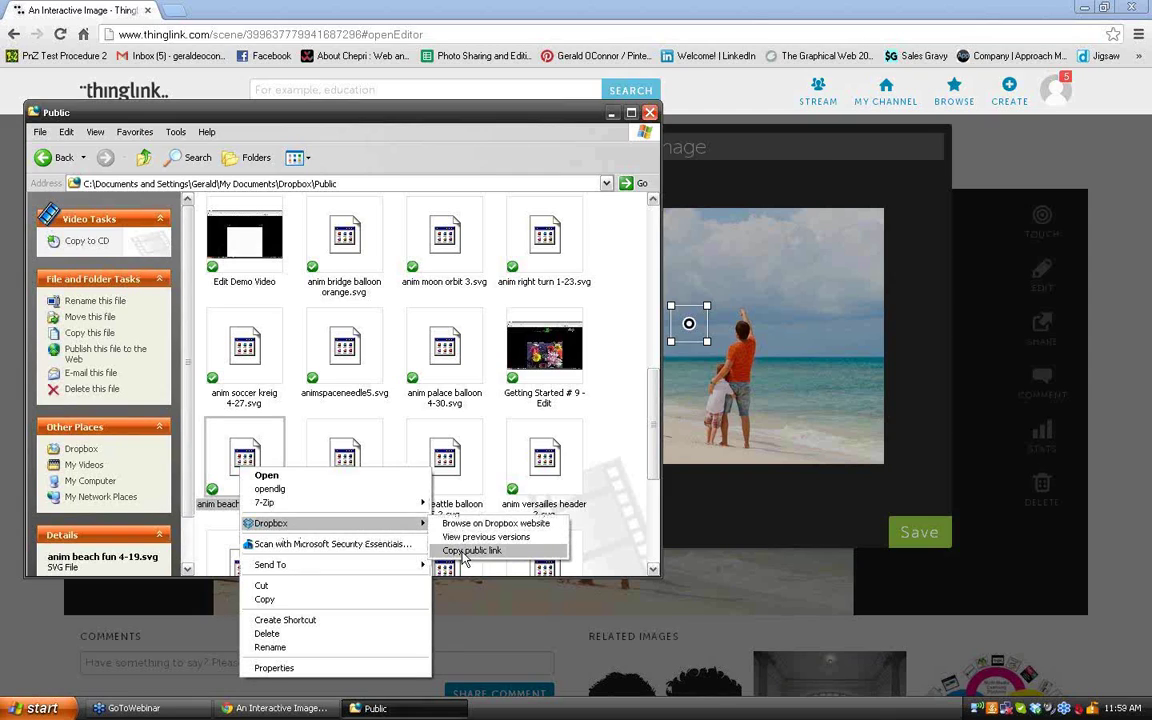
{"action": "left_click", "coordinate": [463, 552]}
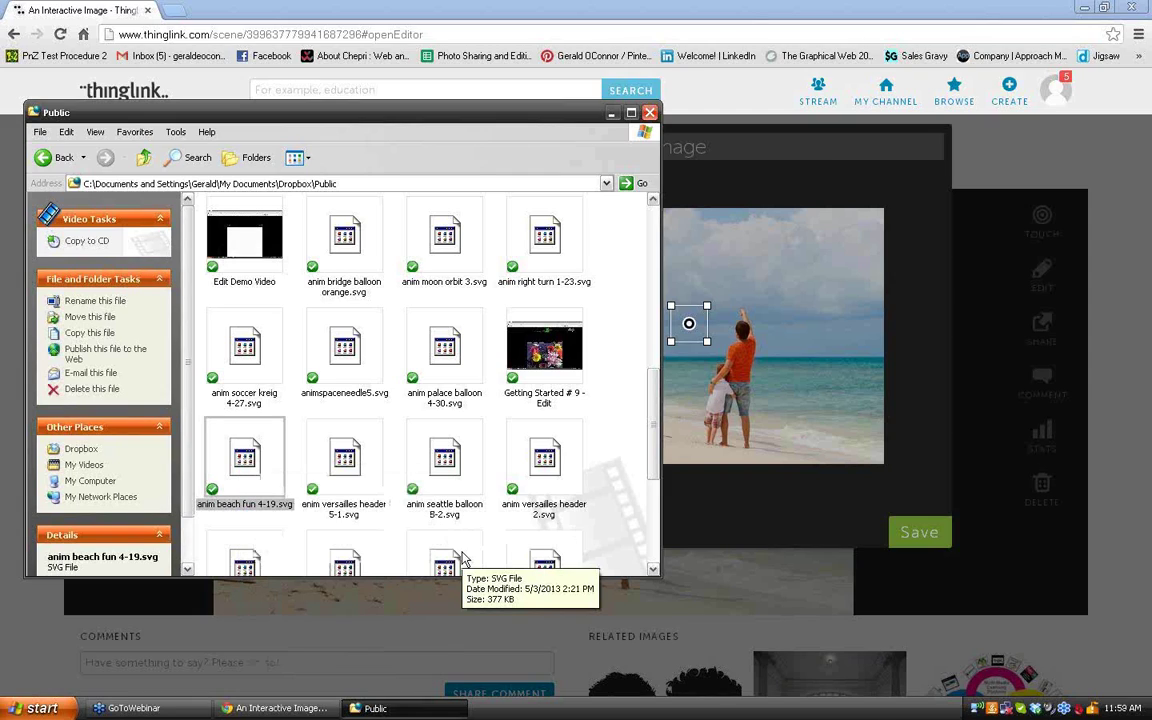
Paste the Dropbox SVG link into the tag's Link field and give the tag the red play icon.
{"action": "left_click", "coordinate": [650, 114]}
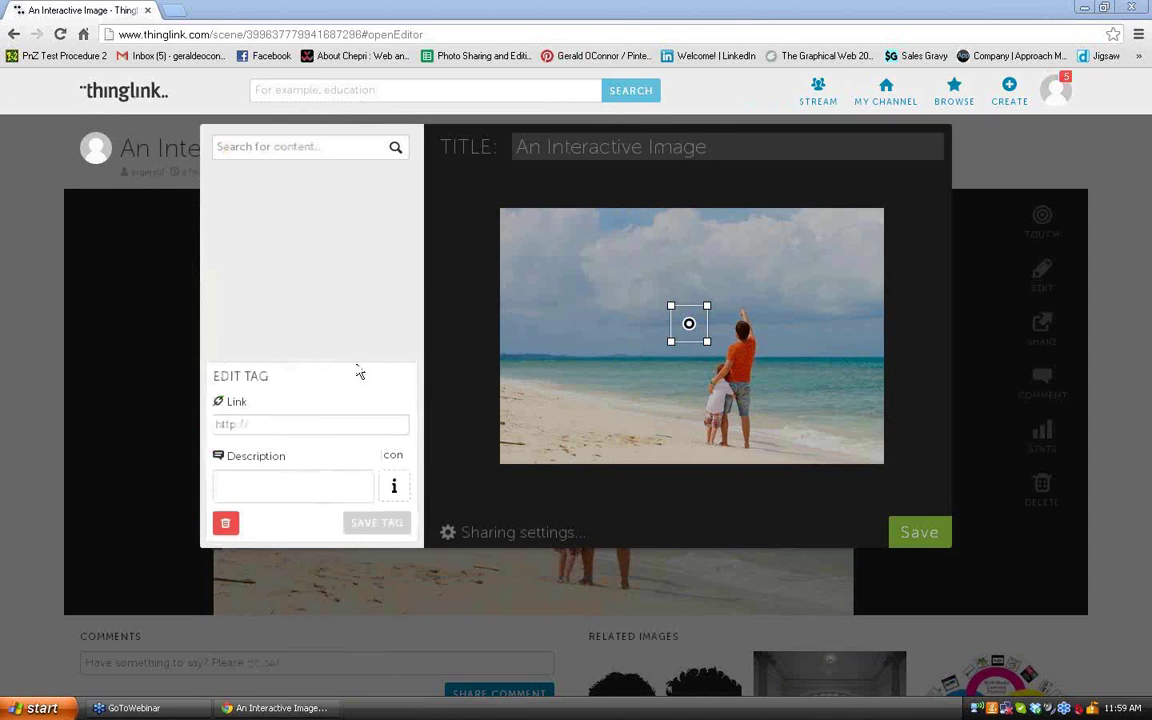
{"action": "left_click", "coordinate": [284, 425]}
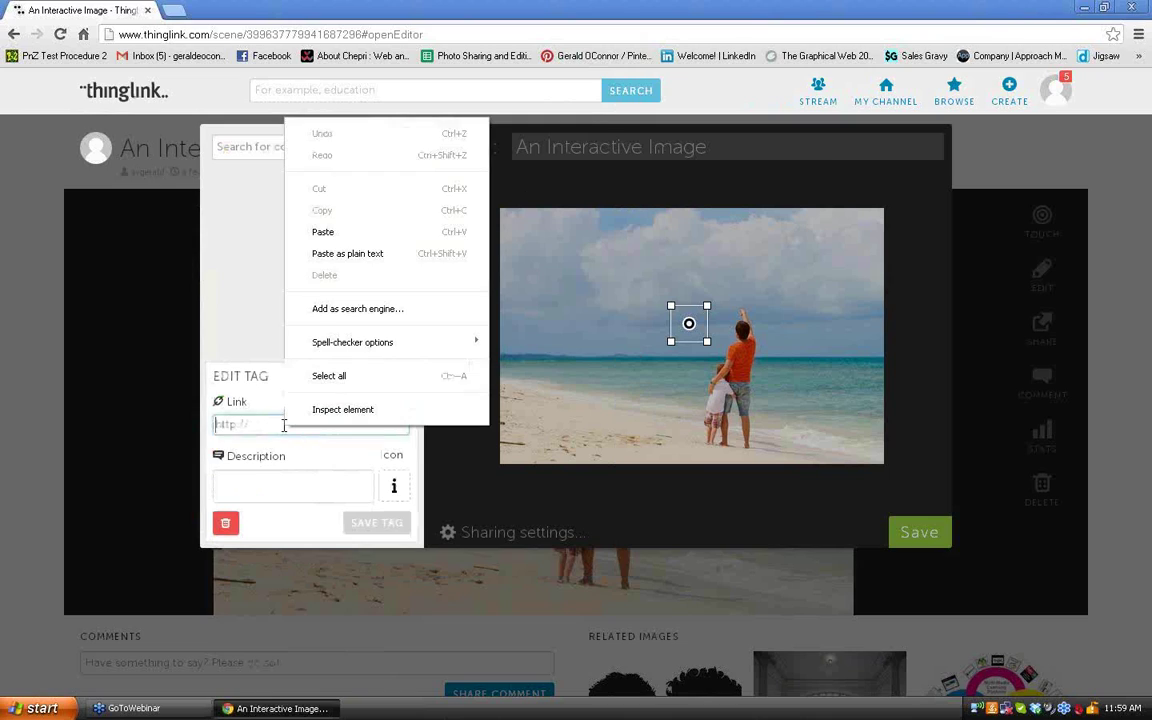
{"action": "left_click", "coordinate": [337, 236]}
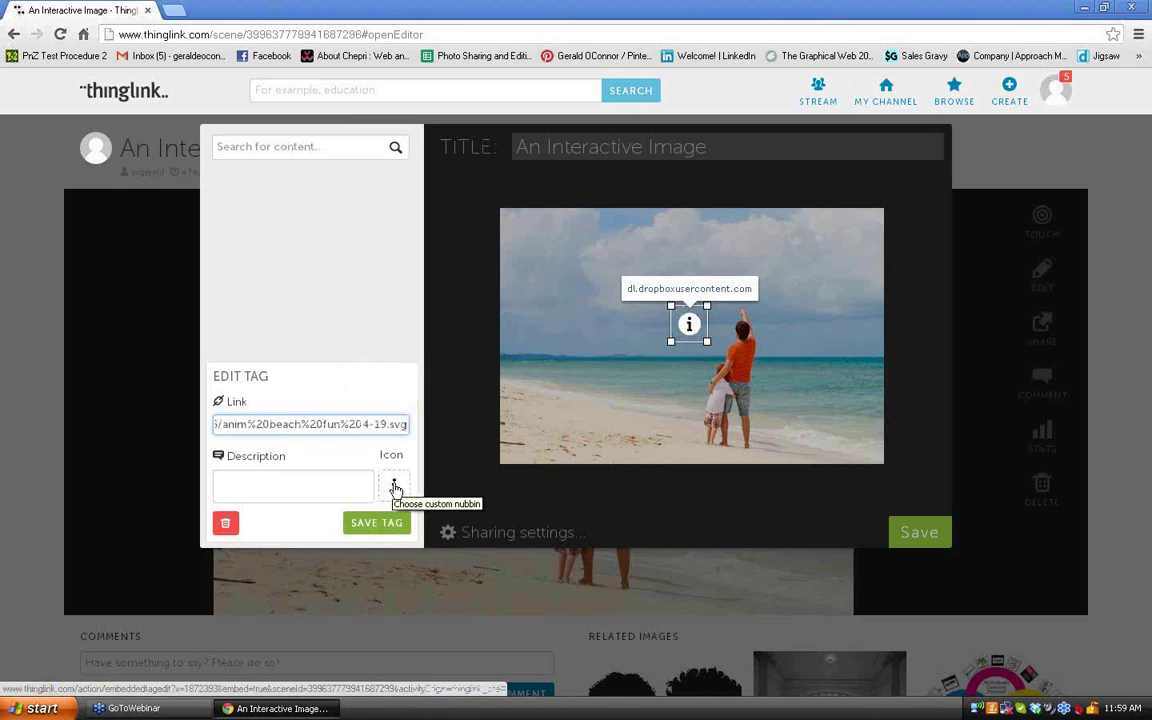
{"action": "left_click", "coordinate": [395, 487]}
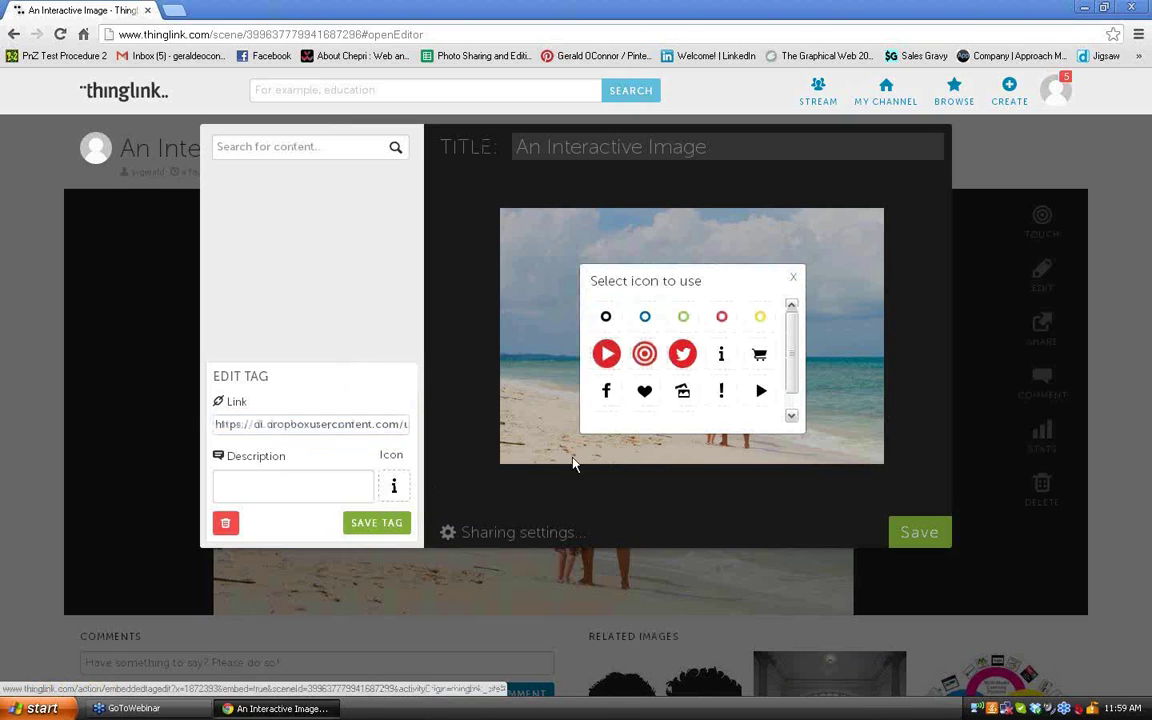
{"action": "left_click", "coordinate": [607, 354]}
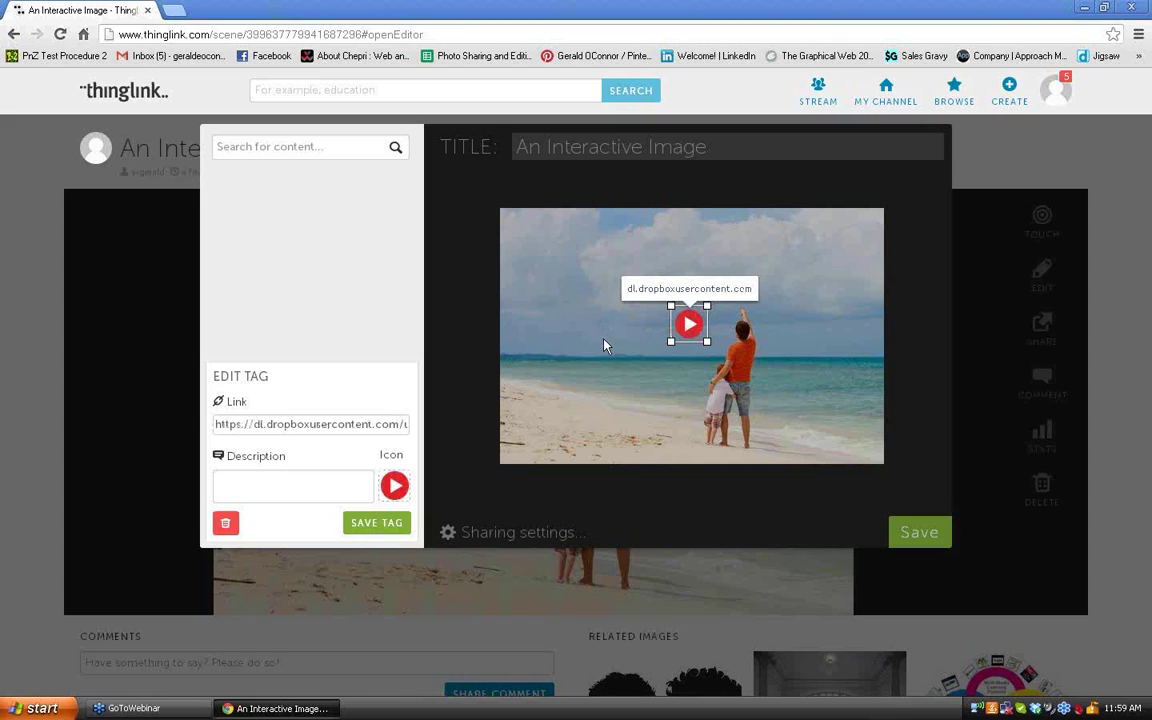
Describe the play tag as 'Click on image while in Chrome, Firefox or Safari' and save it.
{"action": "left_click", "coordinate": [226, 481]}
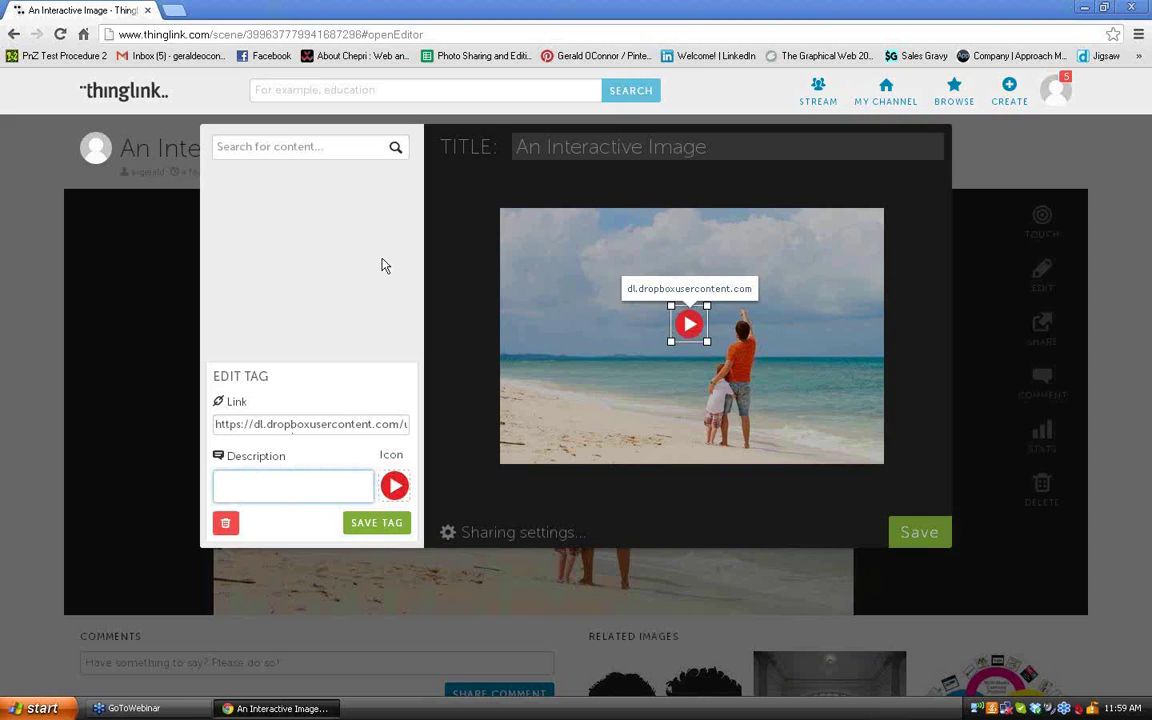
{"action": "type", "text": "Click "}
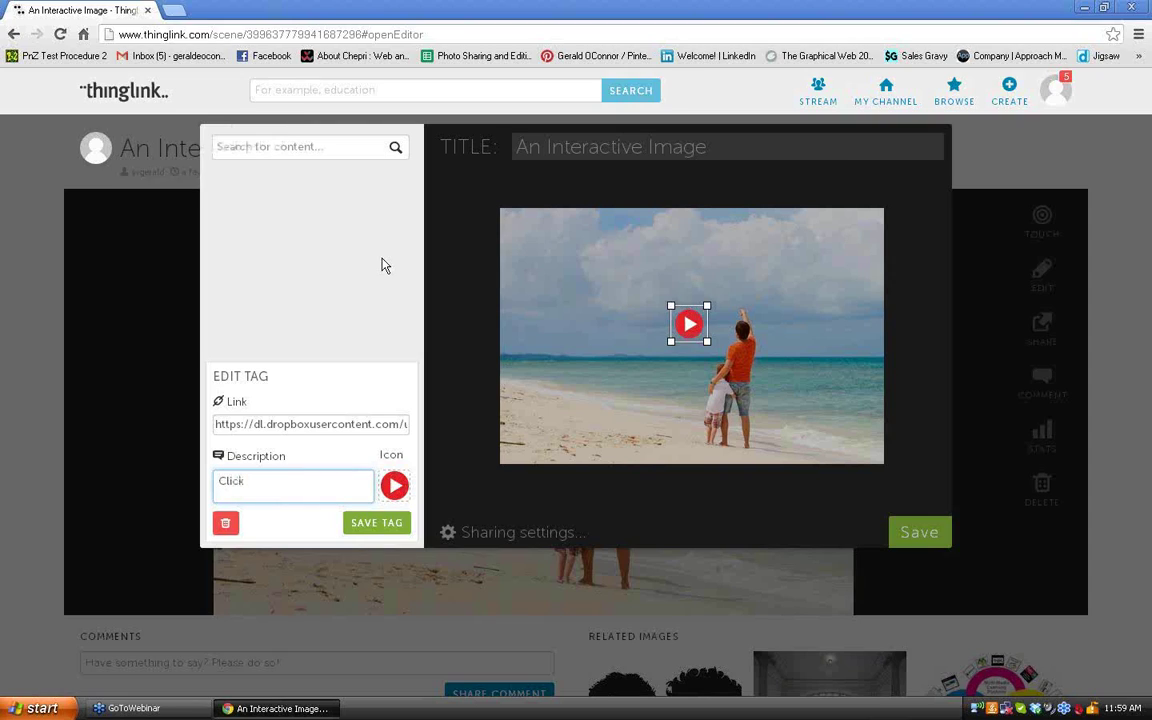
{"action": "type", "text": "on image while in Ch"}
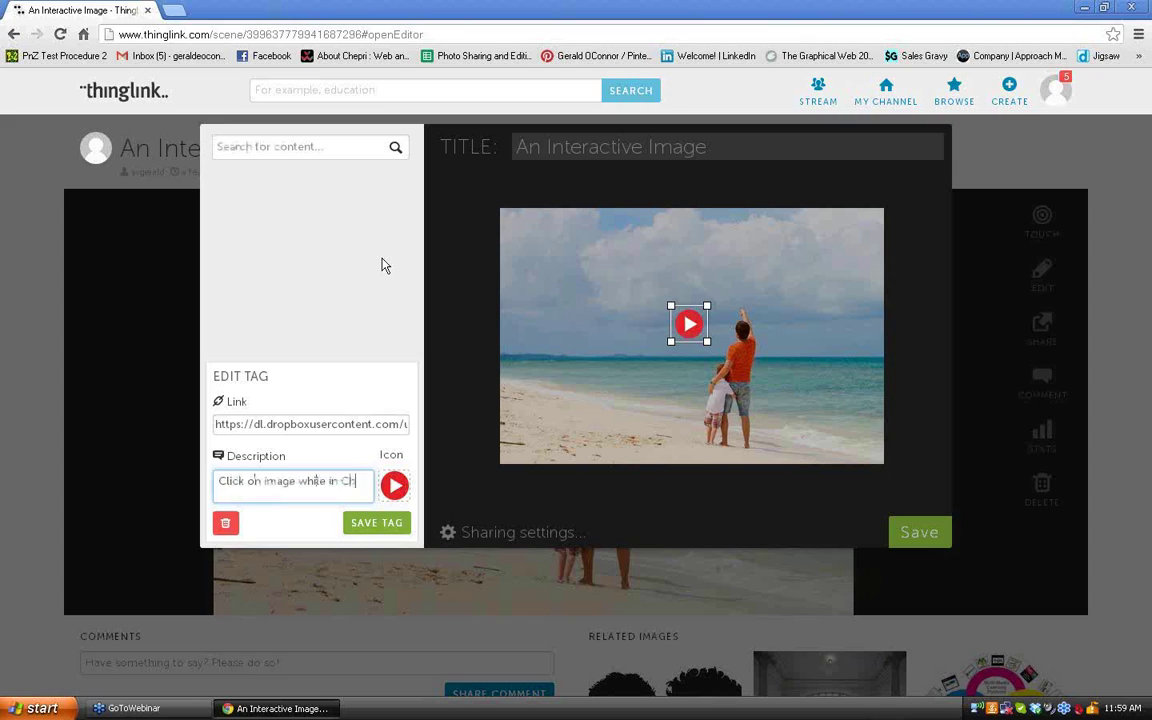
{"action": "type", "text": "rome, Fi"}
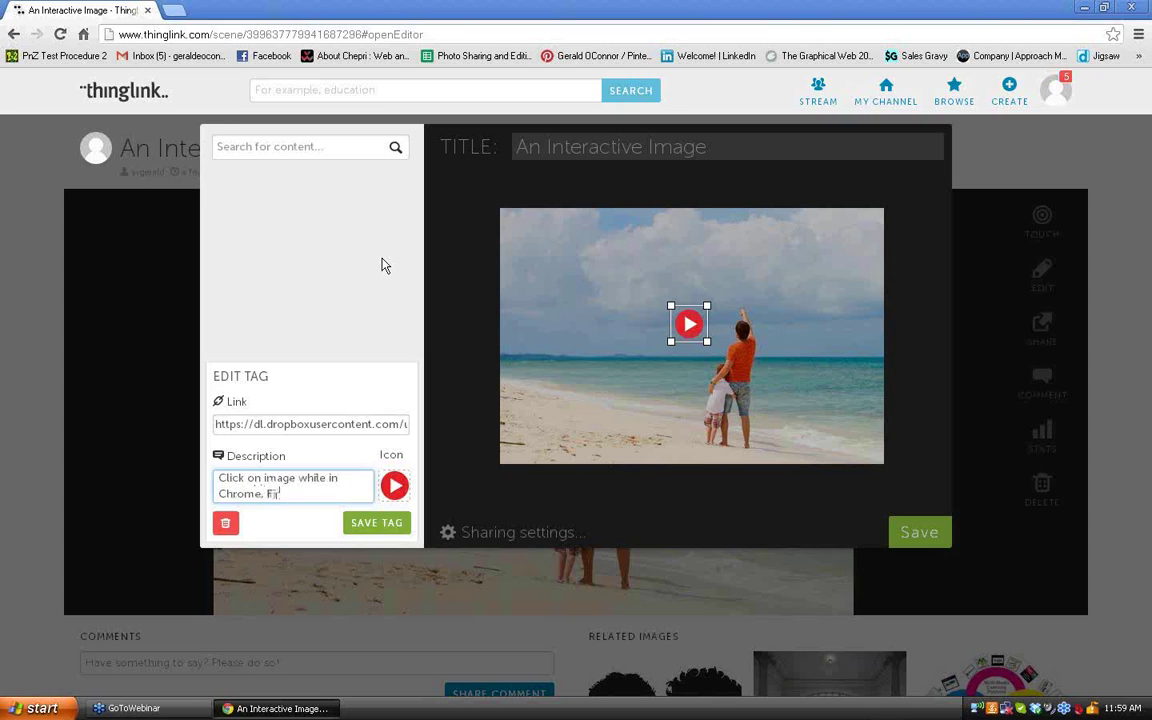
{"action": "type", "text": "refoz"}
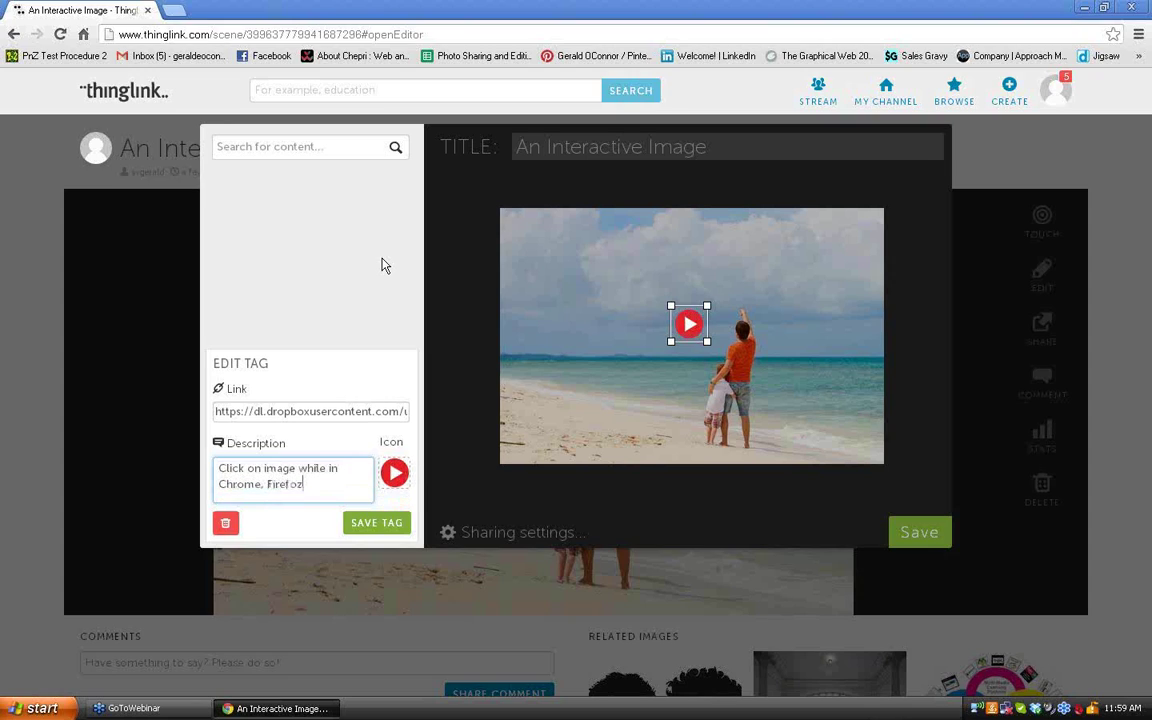
{"action": "type", "text": " or Safari"}
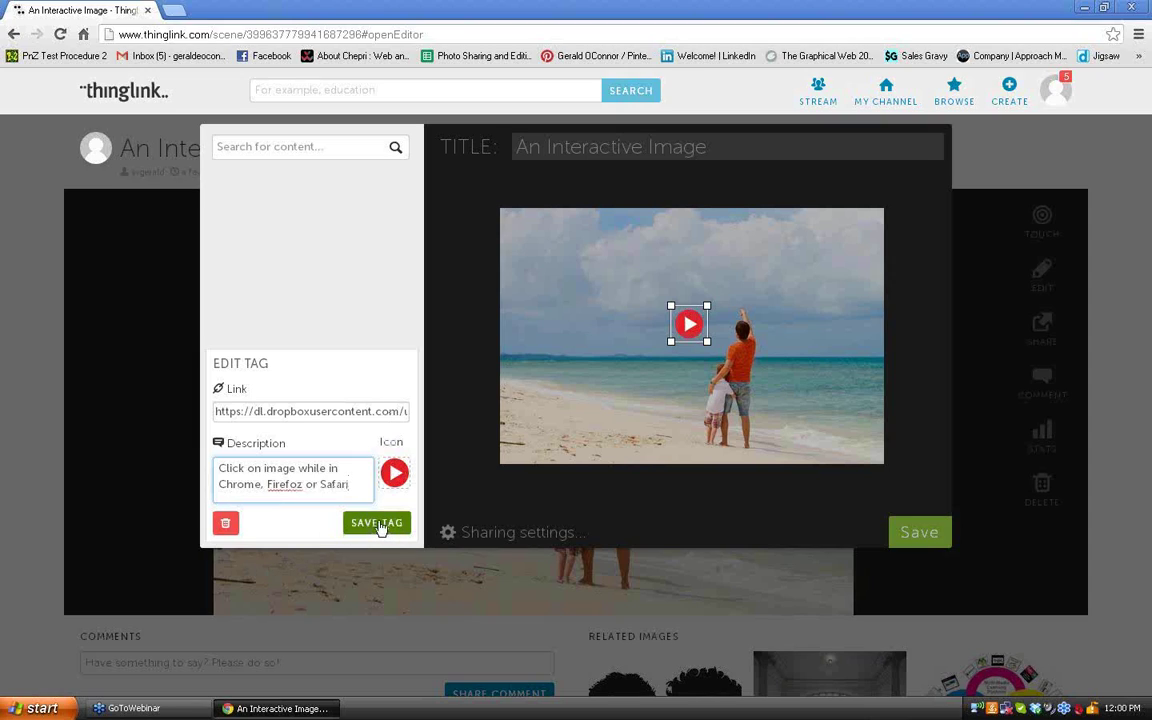
{"action": "left_click", "coordinate": [302, 484]}
{"action": "key", "text": "BackSpace"}
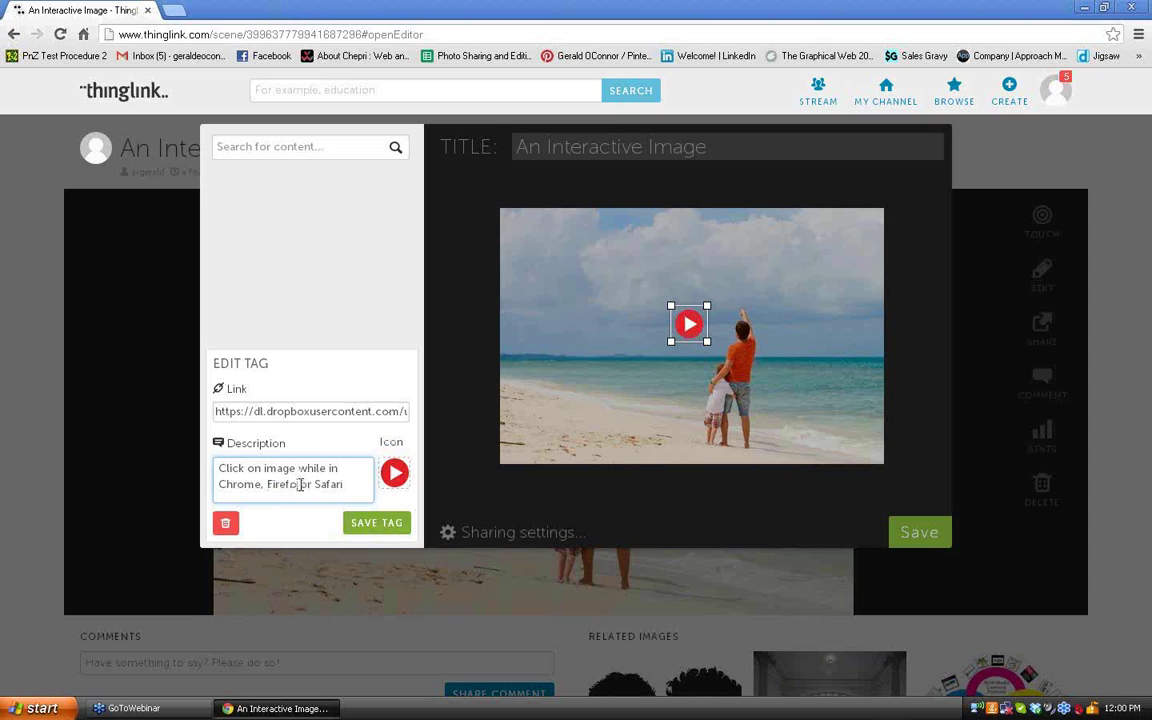
{"action": "type", "text": "x"}
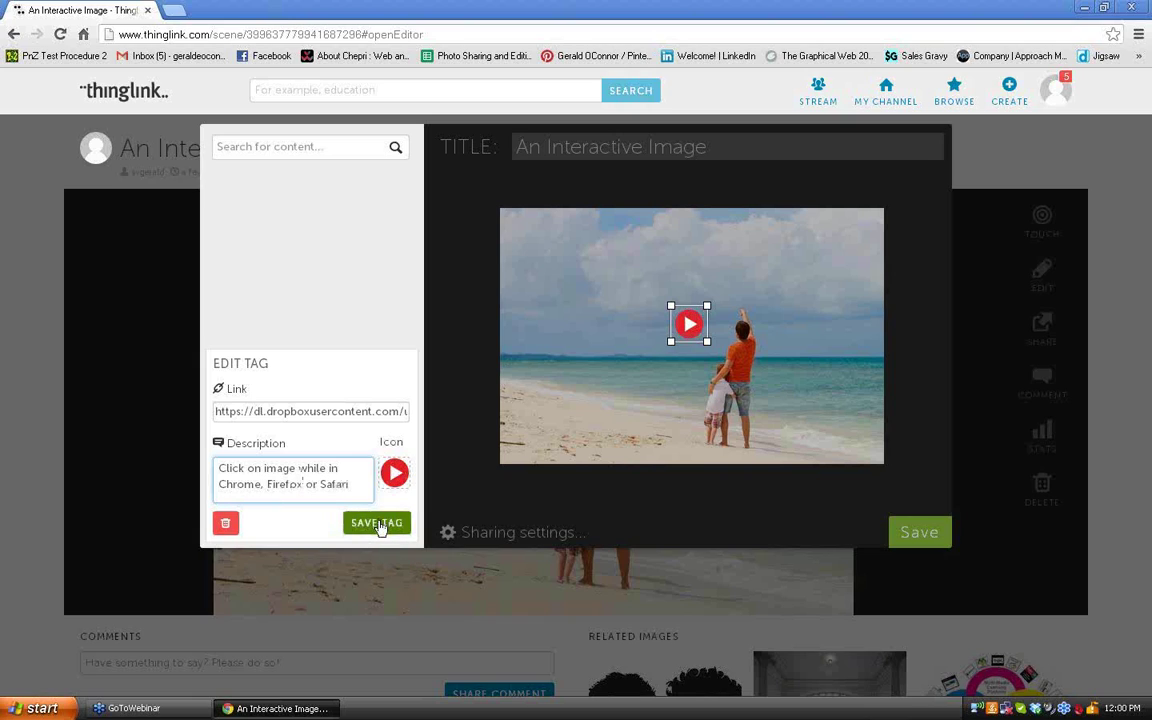
{"action": "left_click", "coordinate": [378, 524]}
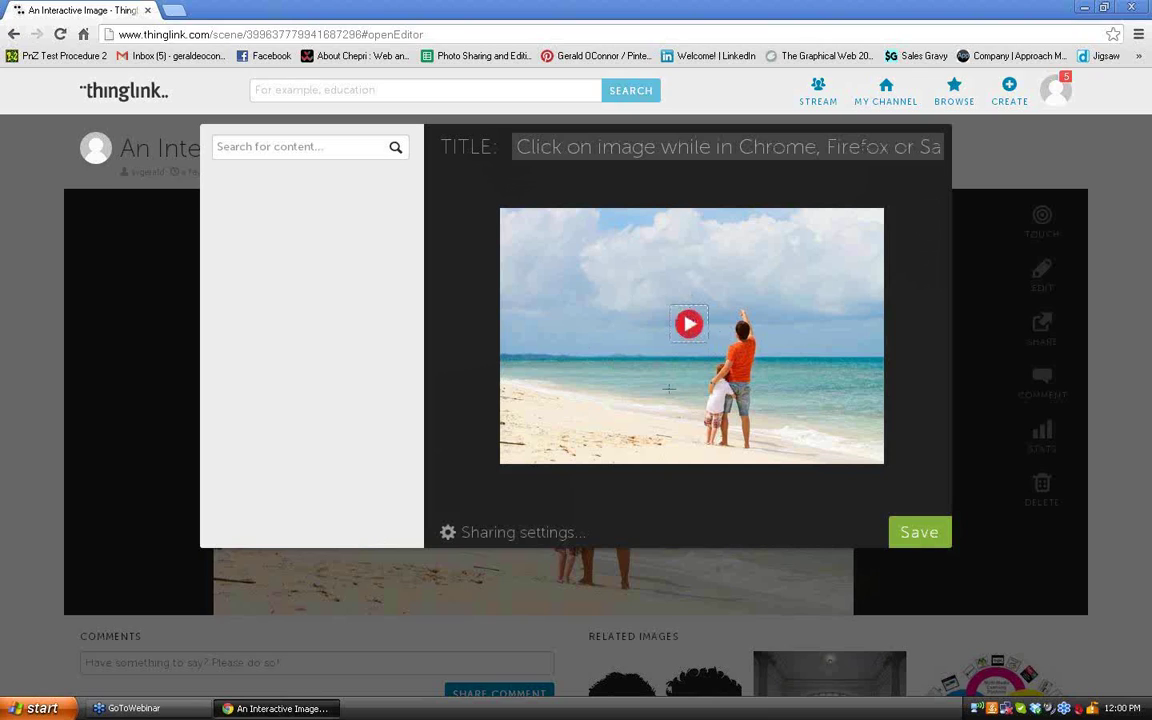
{"action": "left_click", "coordinate": [867, 449]}
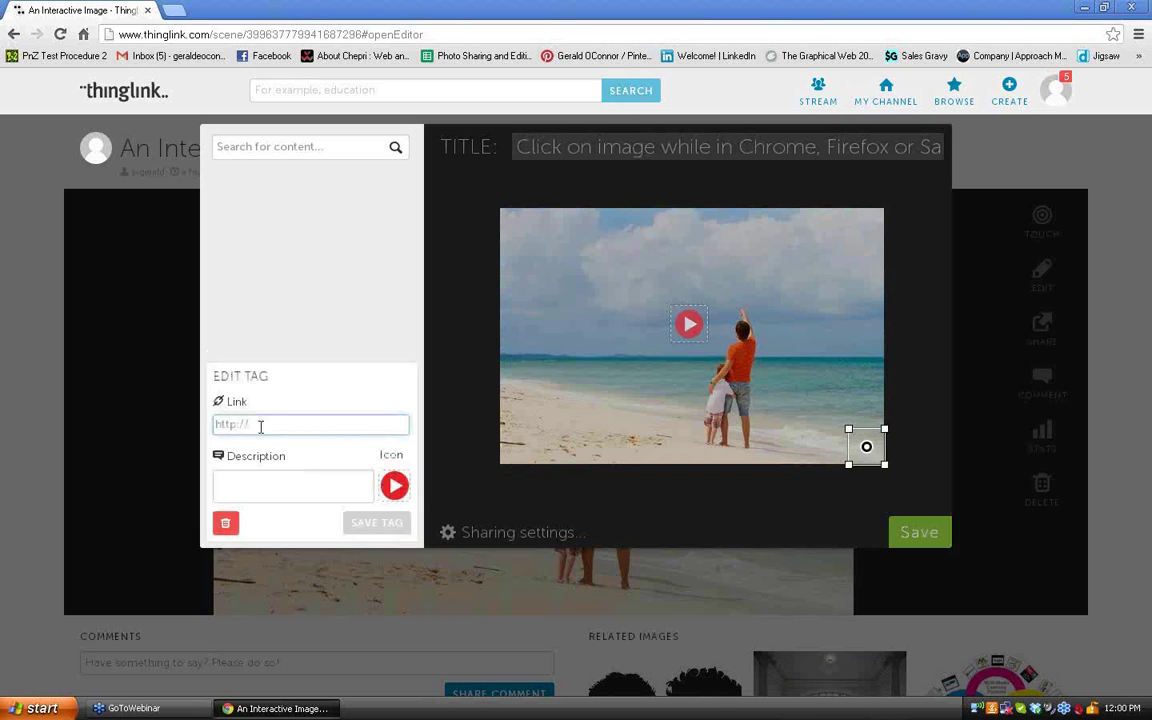
{"action": "type", "text": "pac"}
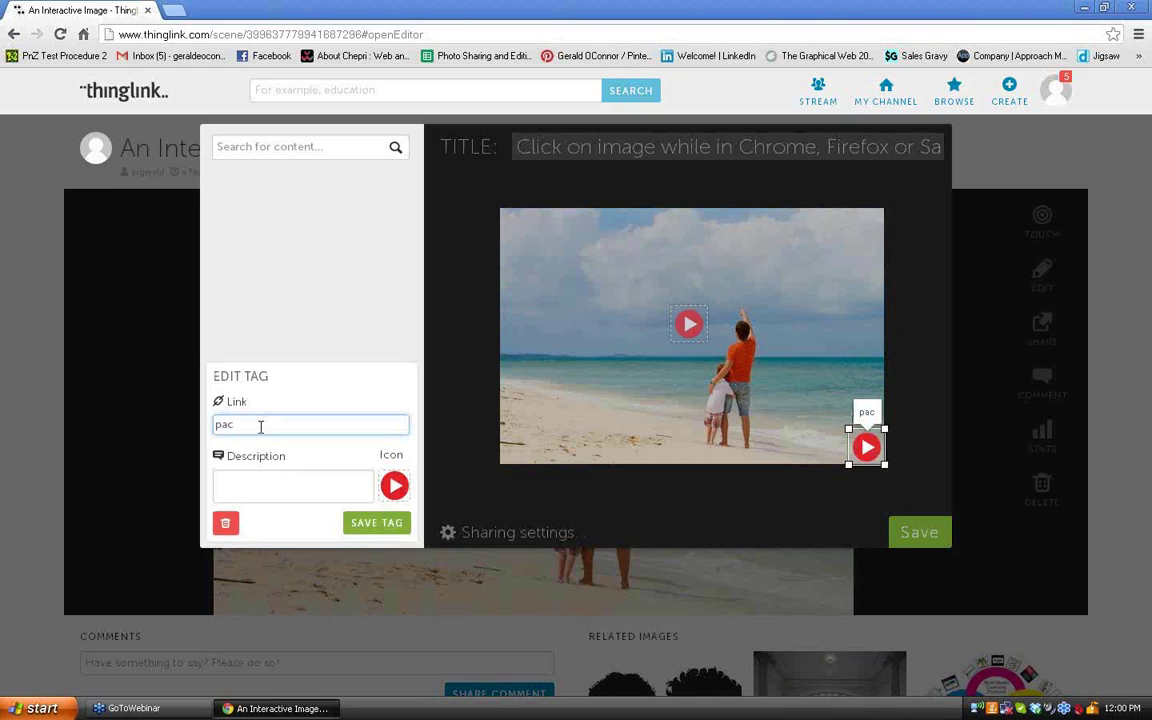
{"action": "key", "text": "BackSpace"}
{"action": "key", "text": "BackSpace"}
{"action": "key", "text": "BackSpace"}
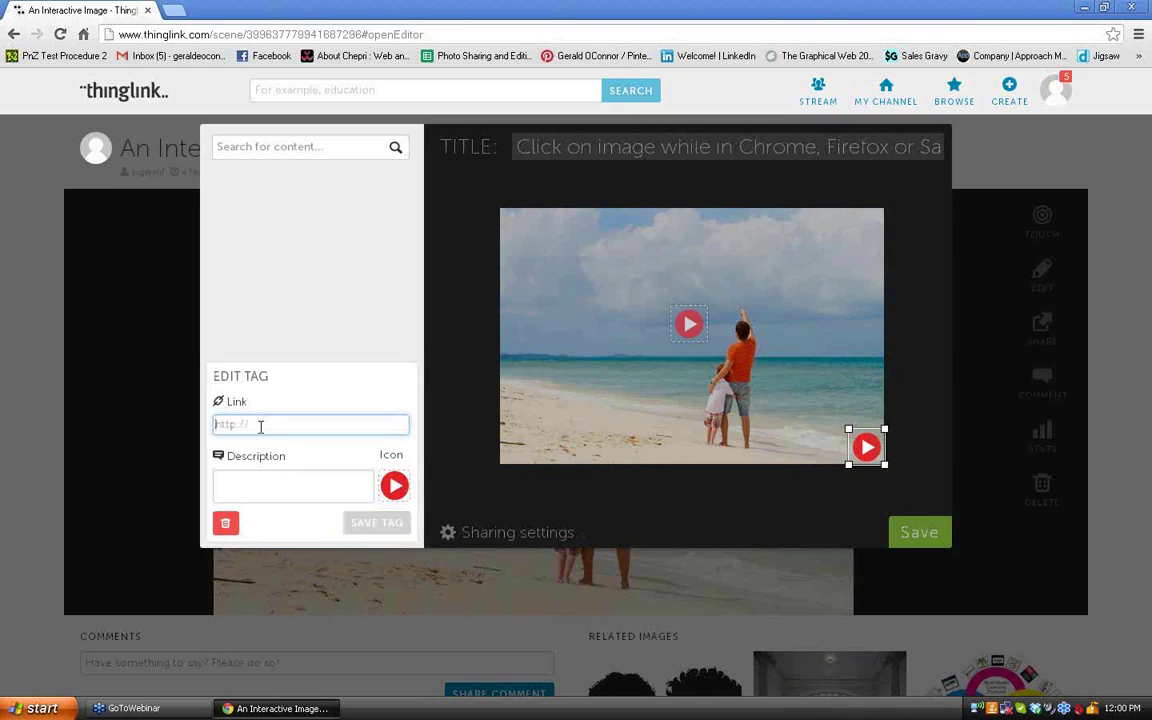
{"action": "type", "text": "www.pac"}
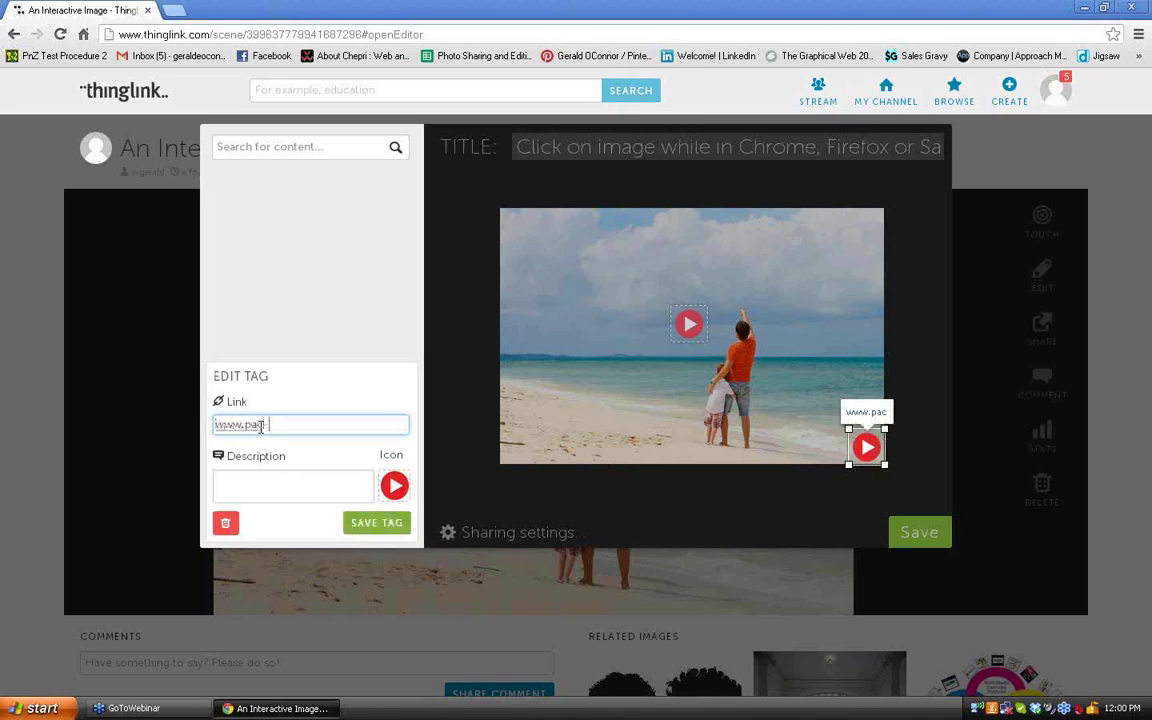
{"action": "type", "text": "em"}
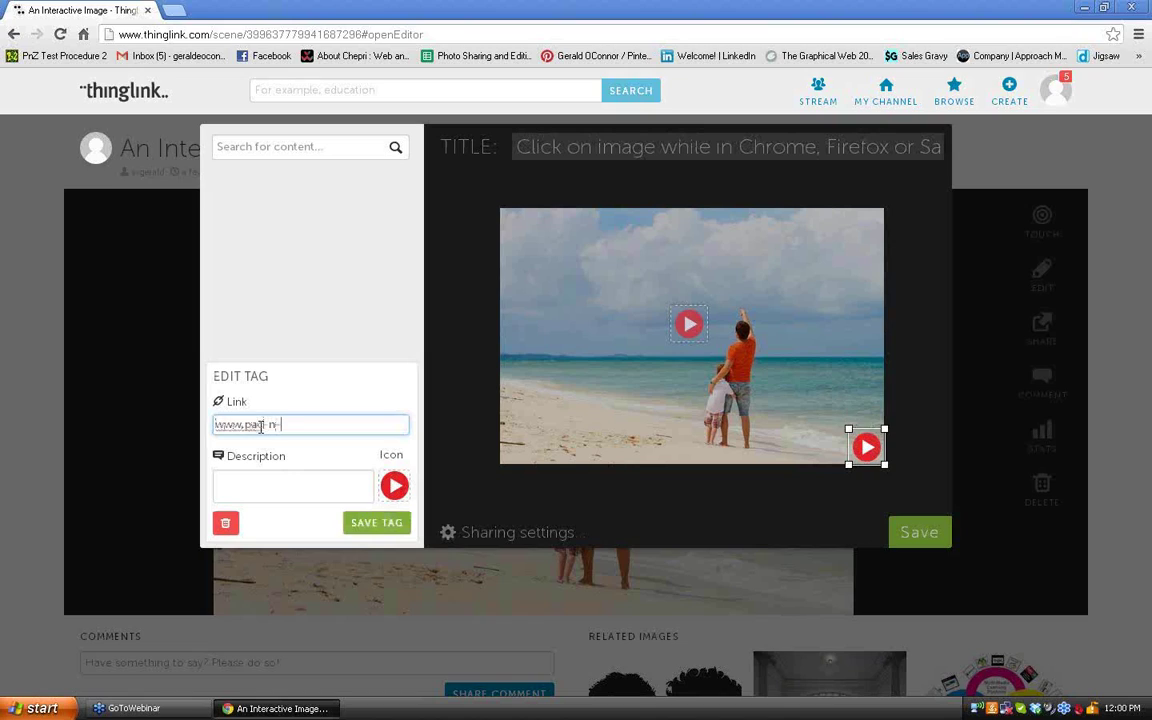
{"action": "type", "text": "zoom.com"}
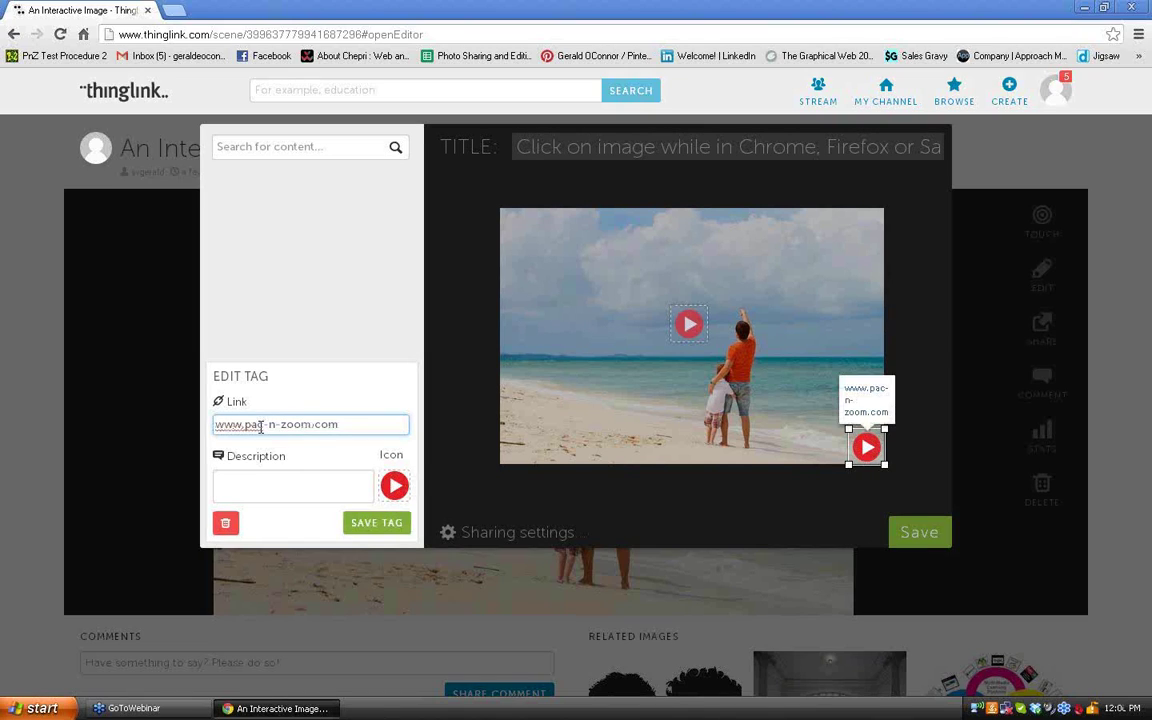
{"action": "left_click", "coordinate": [394, 486]}
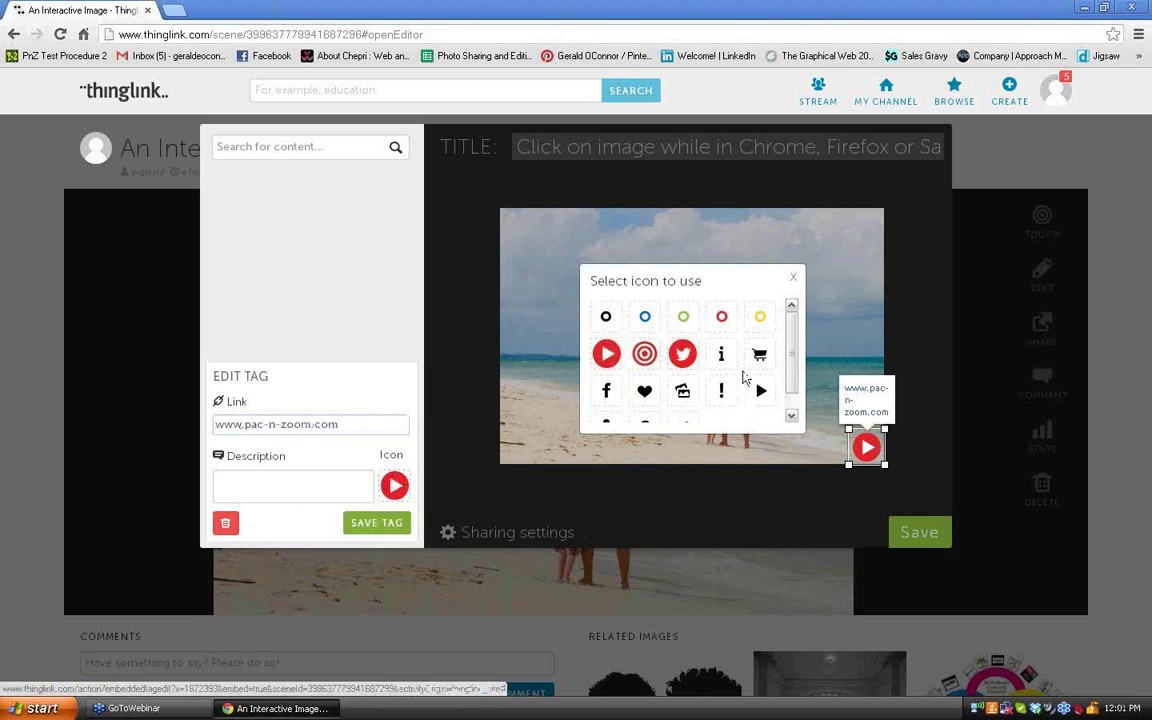
{"action": "left_click", "coordinate": [722, 355]}
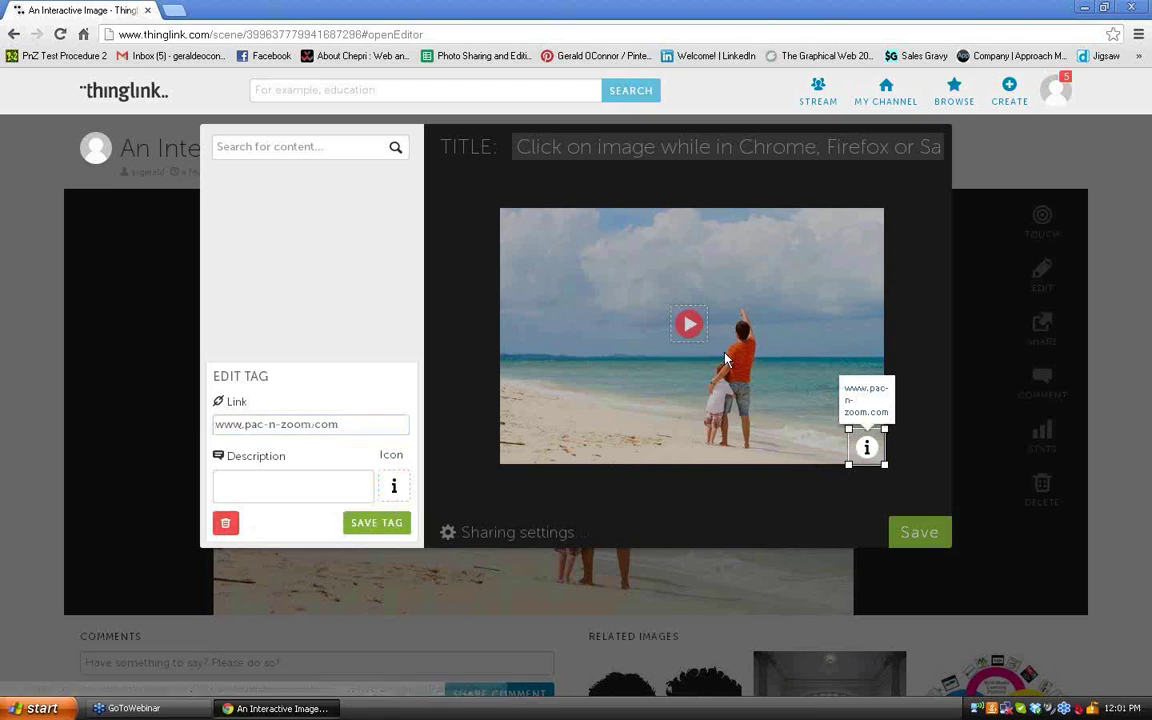
Enter 'Animation is easy with this new tool.' as the info tag's description and save the tag.
{"action": "left_click", "coordinate": [240, 484]}
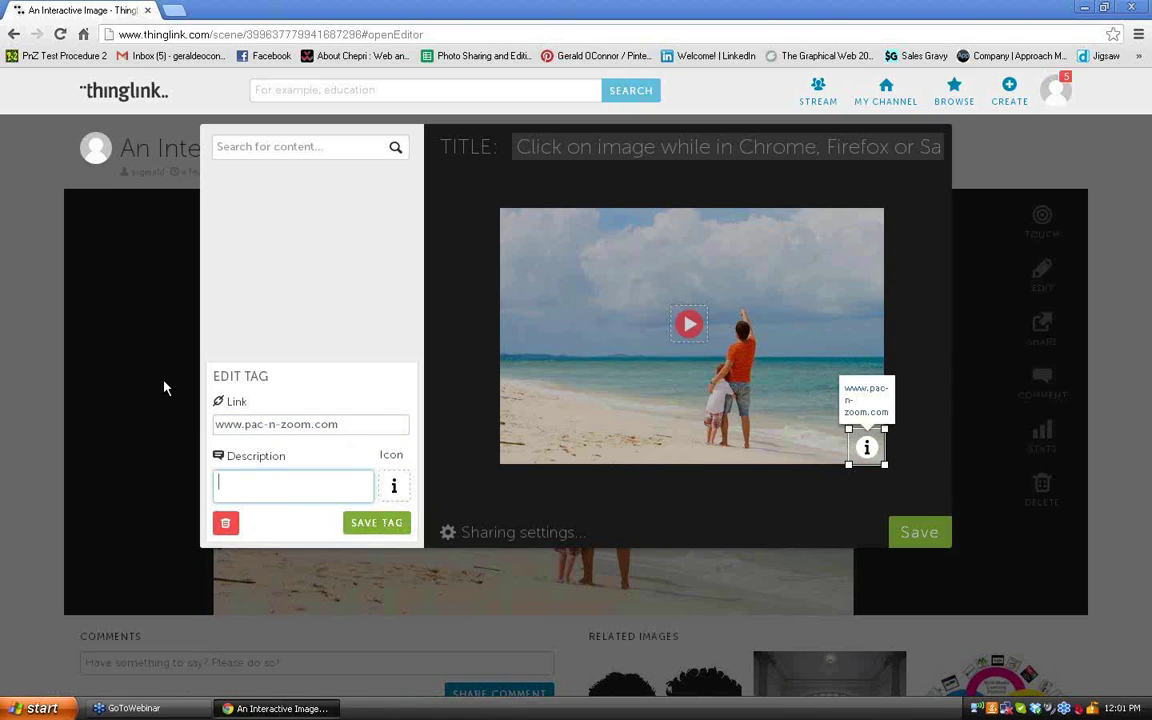
{"action": "type", "text": "Animation"}
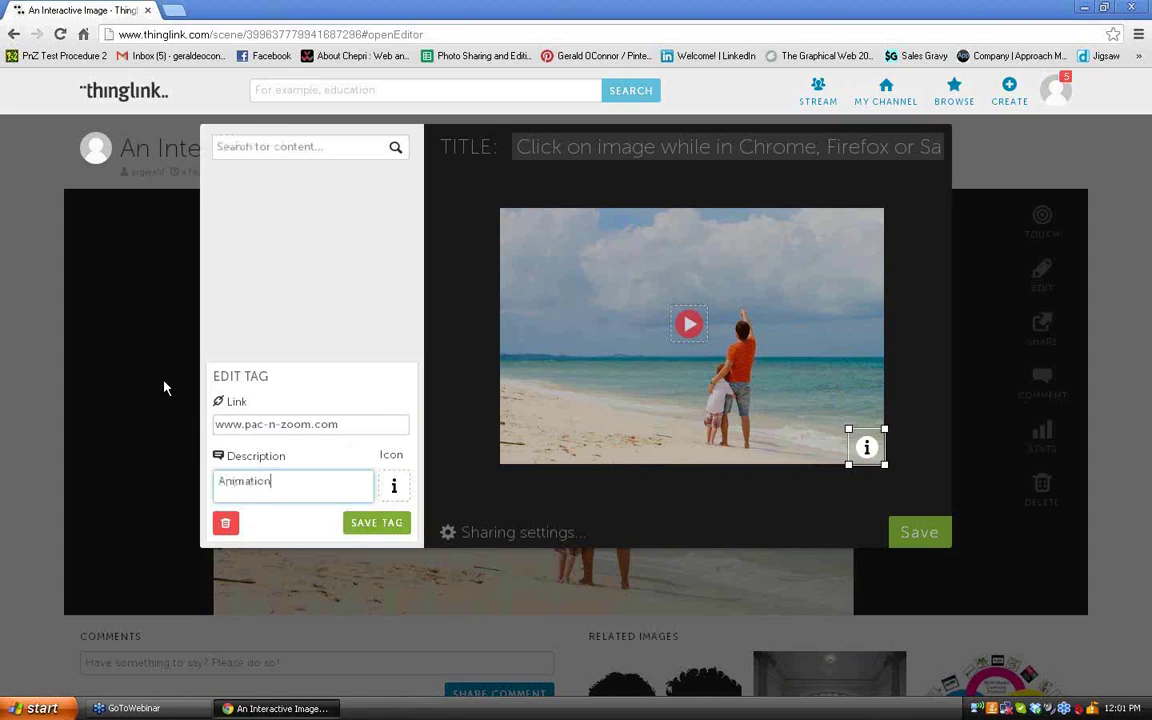
{"action": "type", "text": " is easy"}
{"action": "type", "text": "with this new t"}
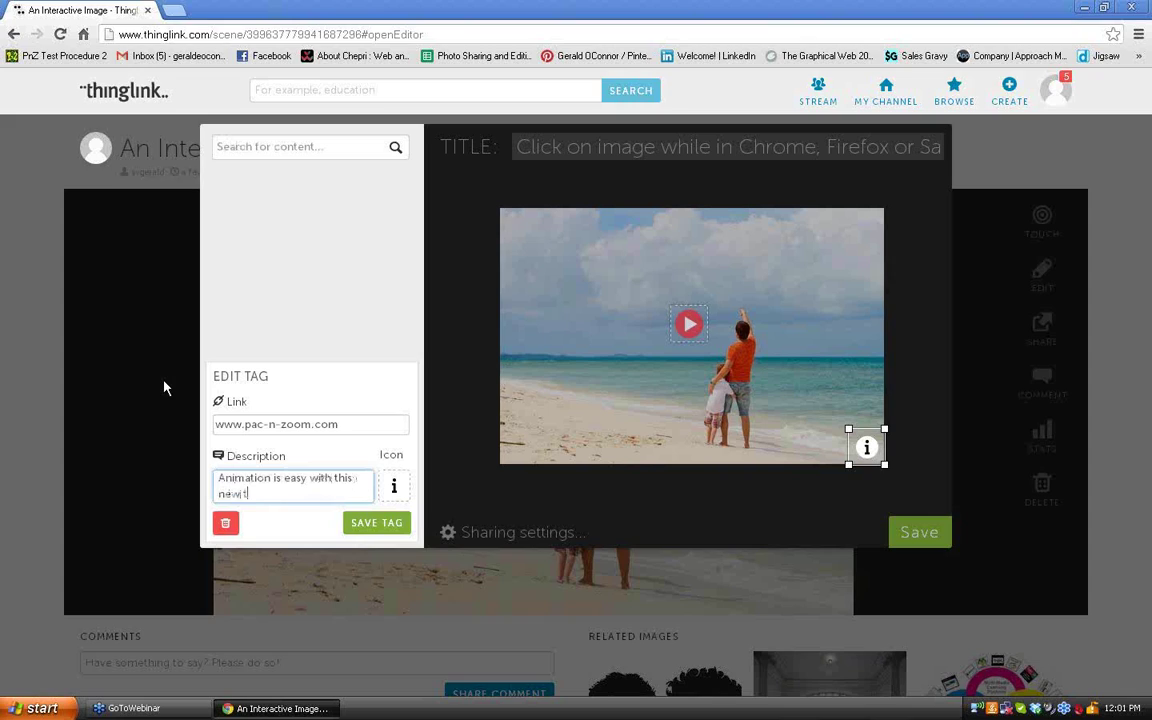
{"action": "type", "text": "ool"}
{"action": "key", "text": "BackSpace"}
{"action": "type", "text": "."}
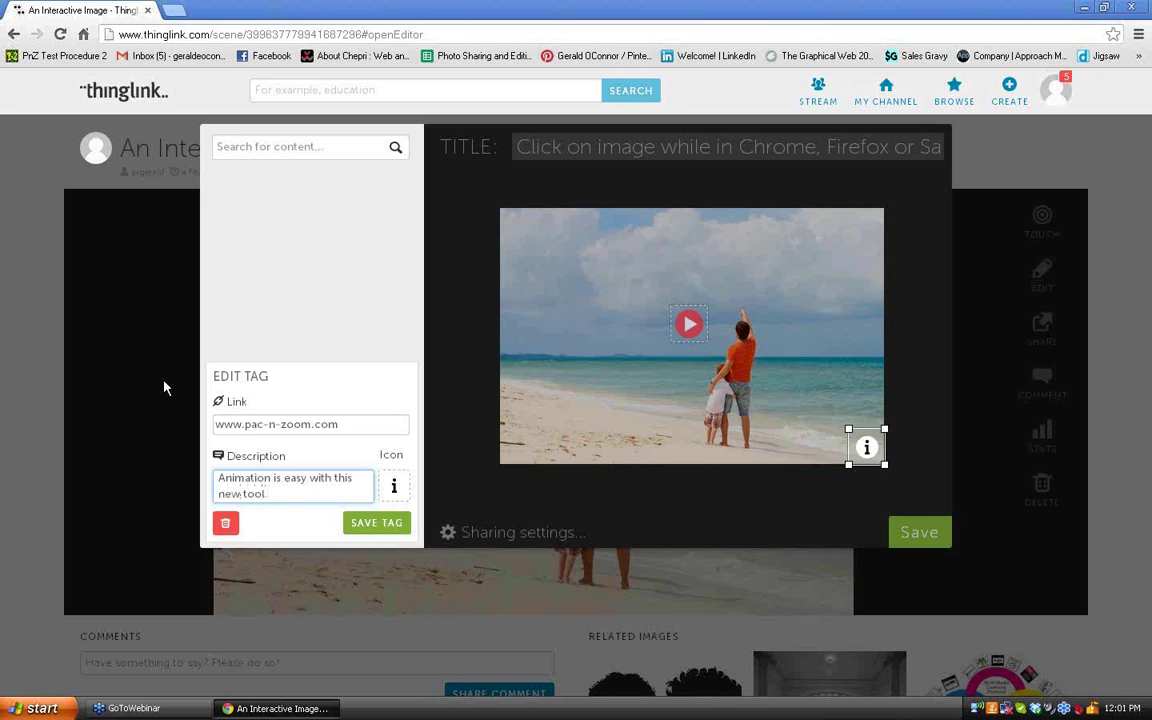
{"action": "left_click", "coordinate": [386, 529]}
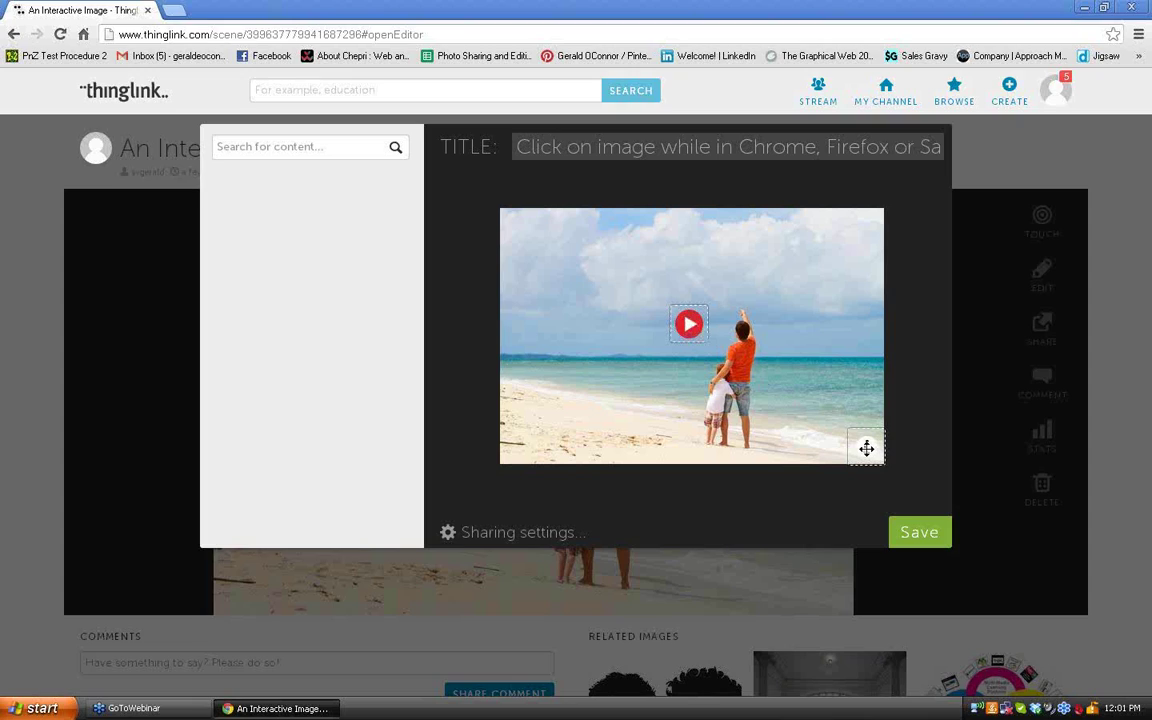
Save the tagged beach image and check the red play tag's card.
{"action": "left_click", "coordinate": [918, 533]}
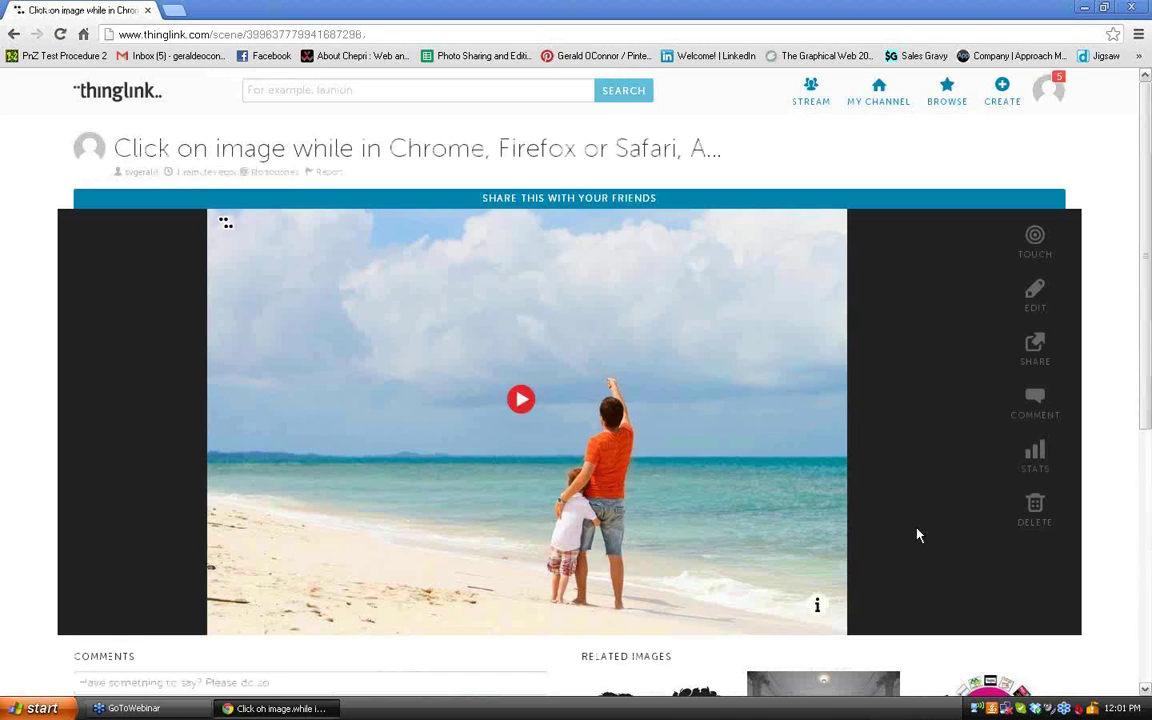
{"action": "mouse_move", "coordinate": [512, 397]}
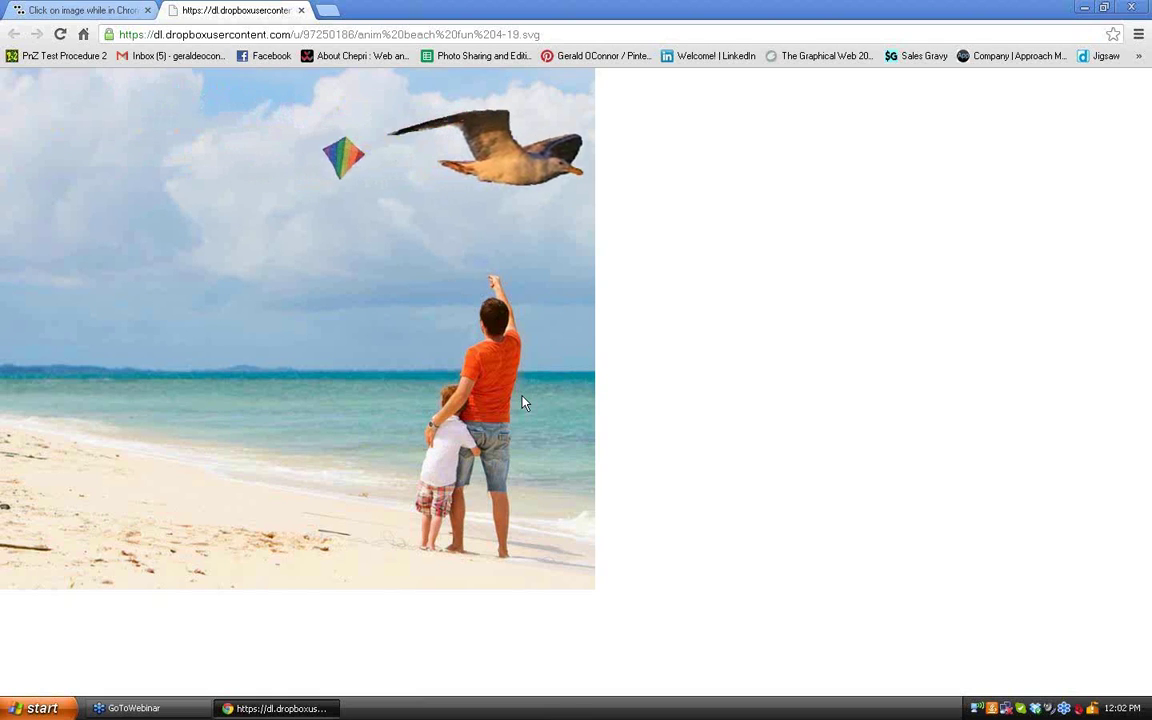
Close the animation tab and touch the beach image, bringing its count to 1 touch.
{"action": "left_click", "coordinate": [301, 10]}
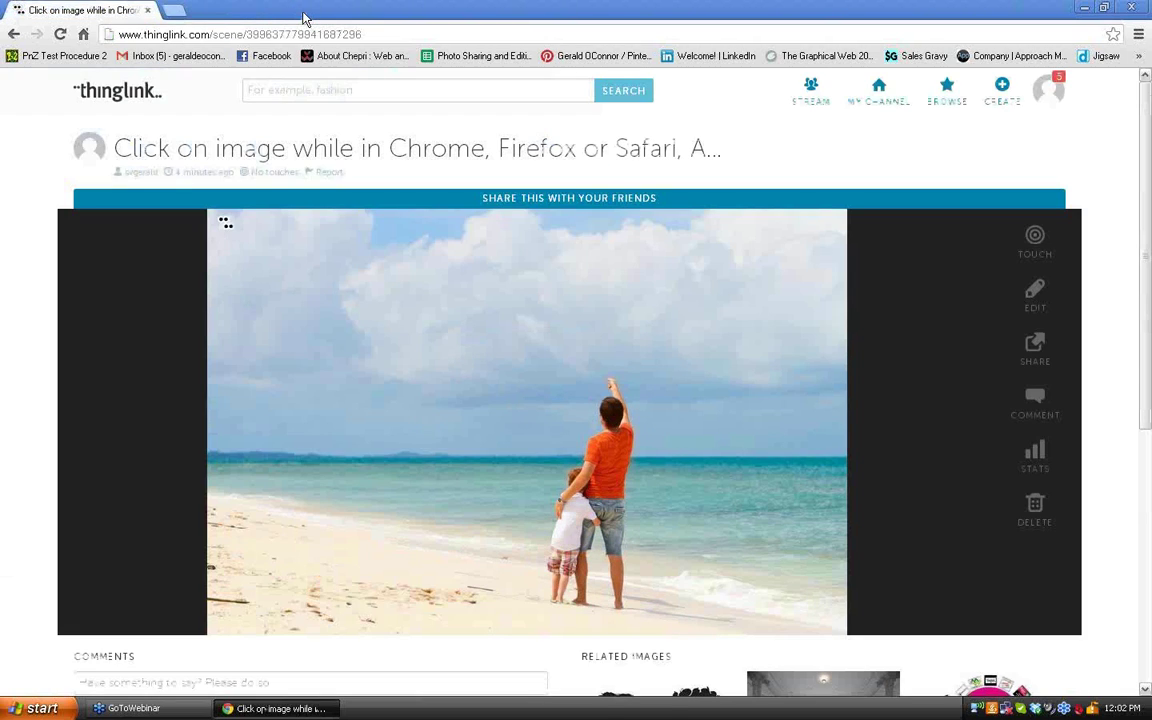
{"action": "mouse_move", "coordinate": [638, 442]}
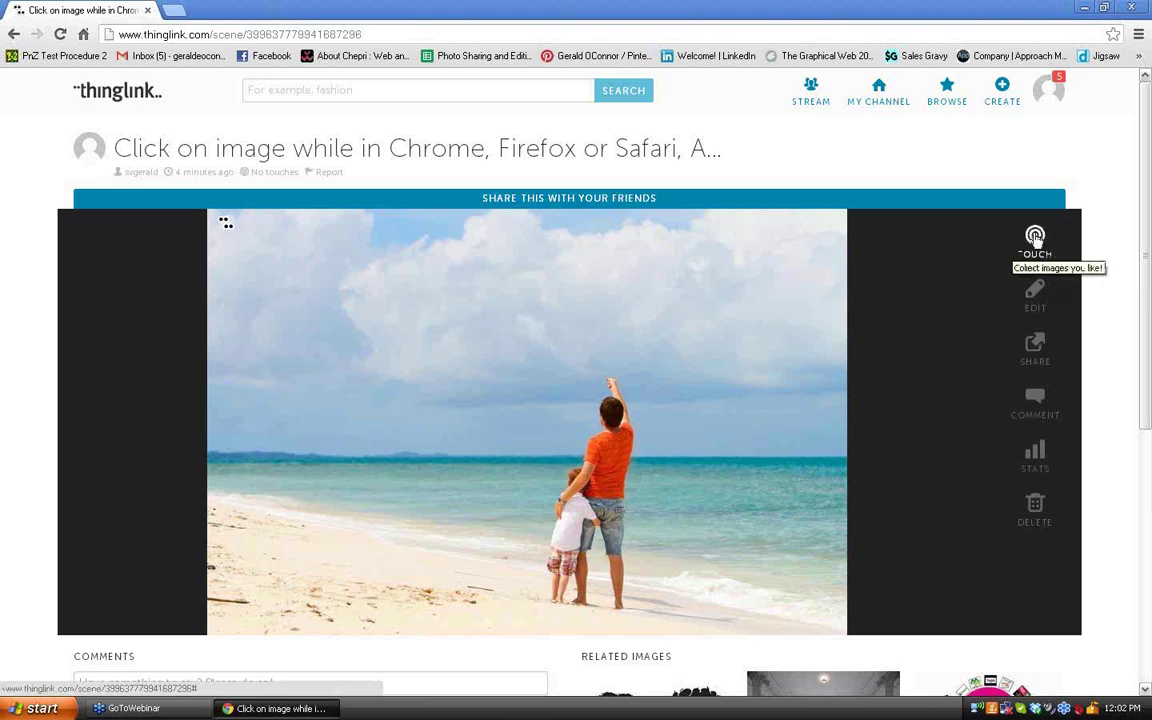
{"action": "left_click", "coordinate": [1035, 237]}
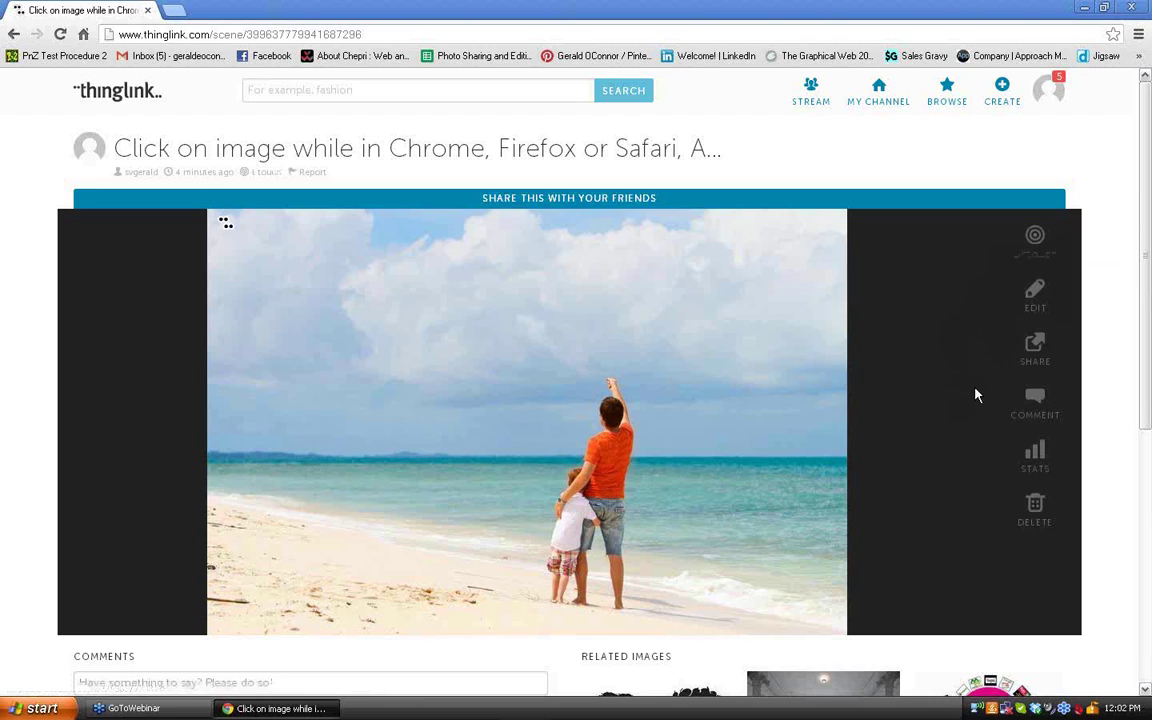
From the image's Share this image dialog, choose Facebook to open the share window.
{"action": "left_click", "coordinate": [1035, 345]}
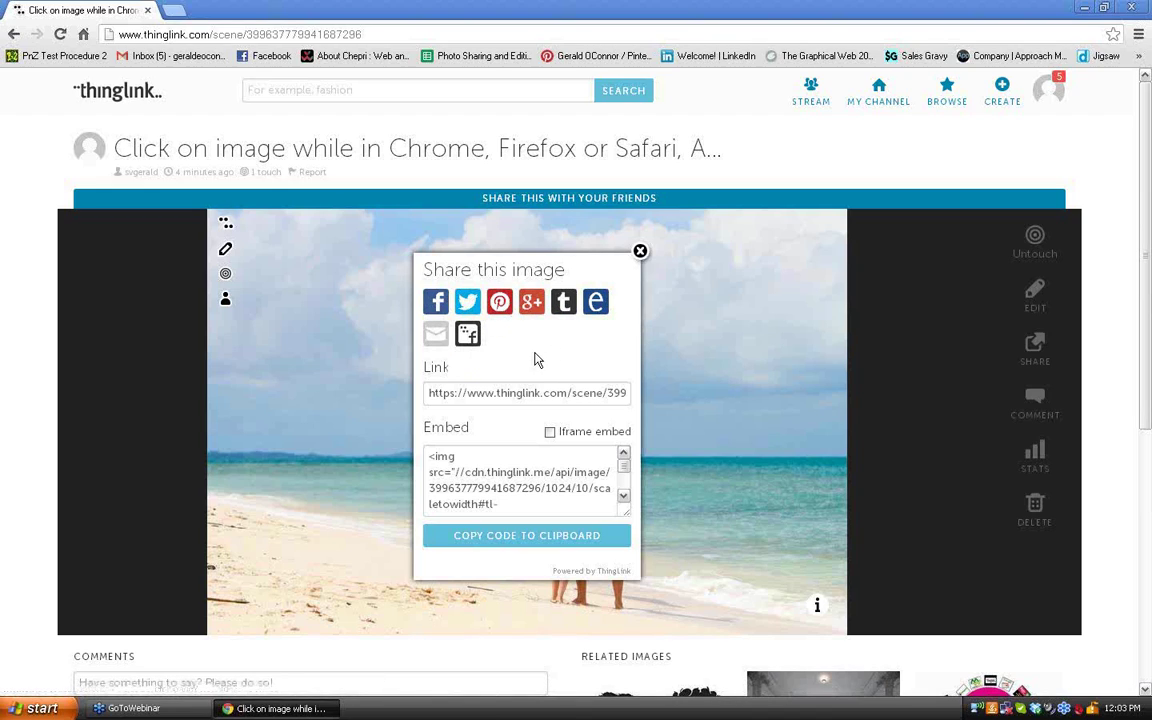
{"action": "left_click", "coordinate": [437, 303]}
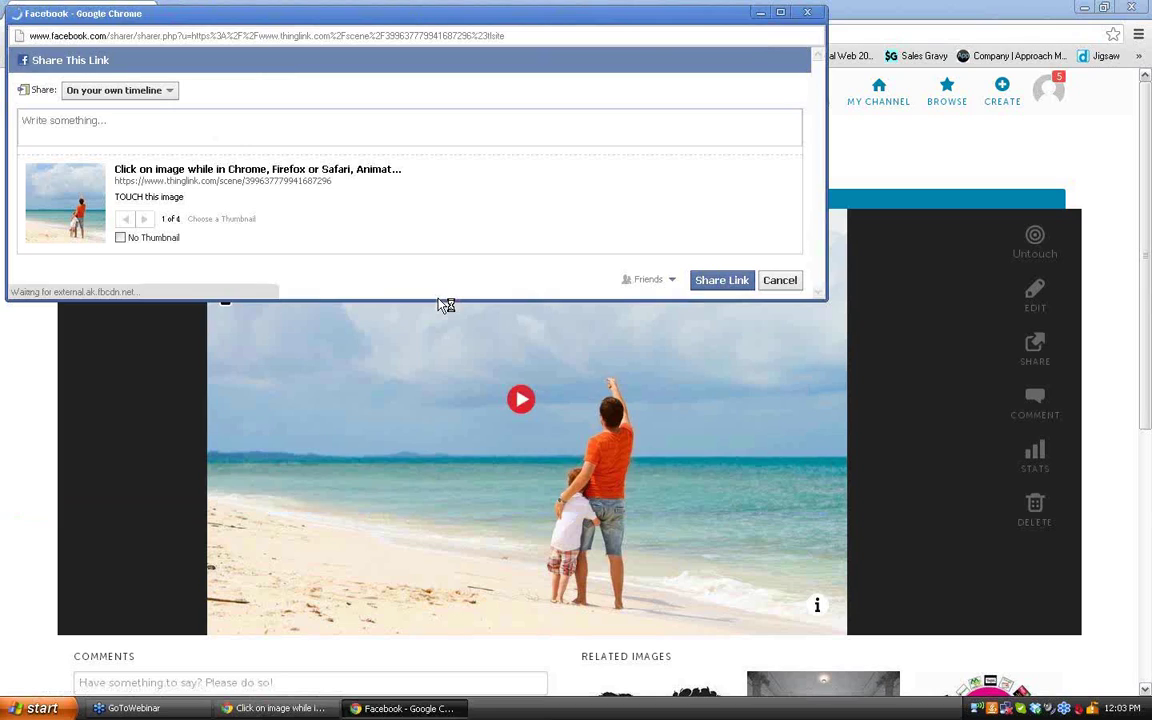
Share the ThingLink link to your Facebook timeline with the caption 'A day at the beach'.
{"action": "left_click", "coordinate": [104, 120]}
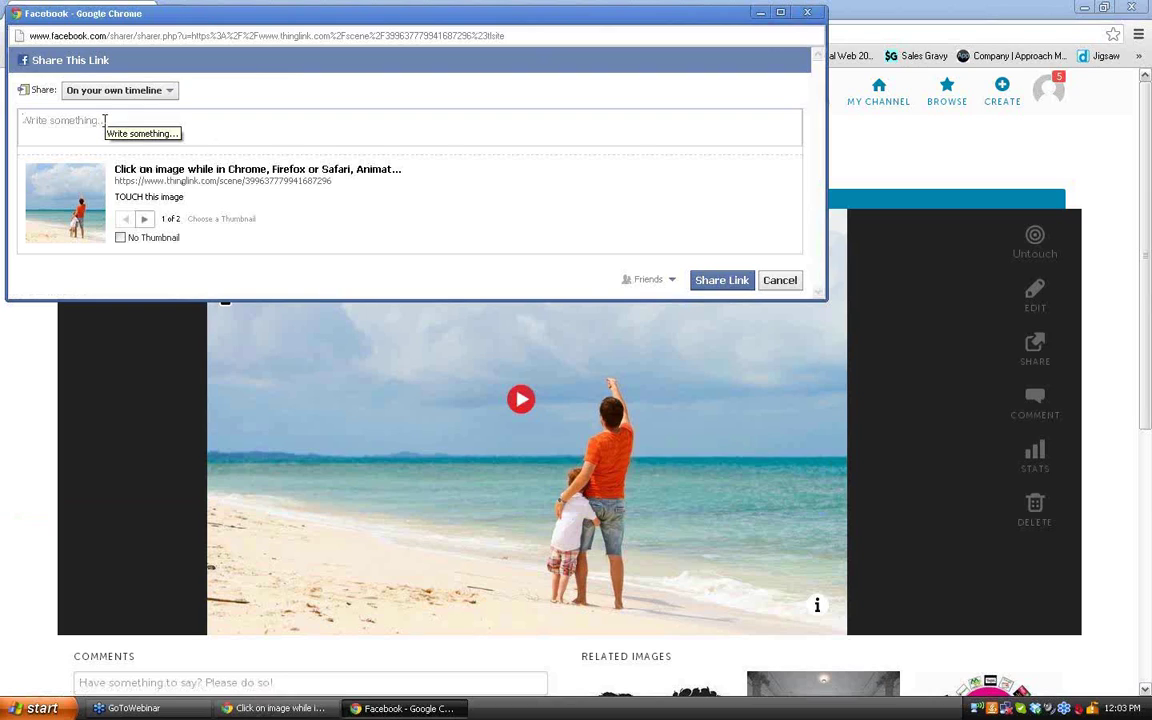
{"action": "type", "text": "A day at the beach!"}
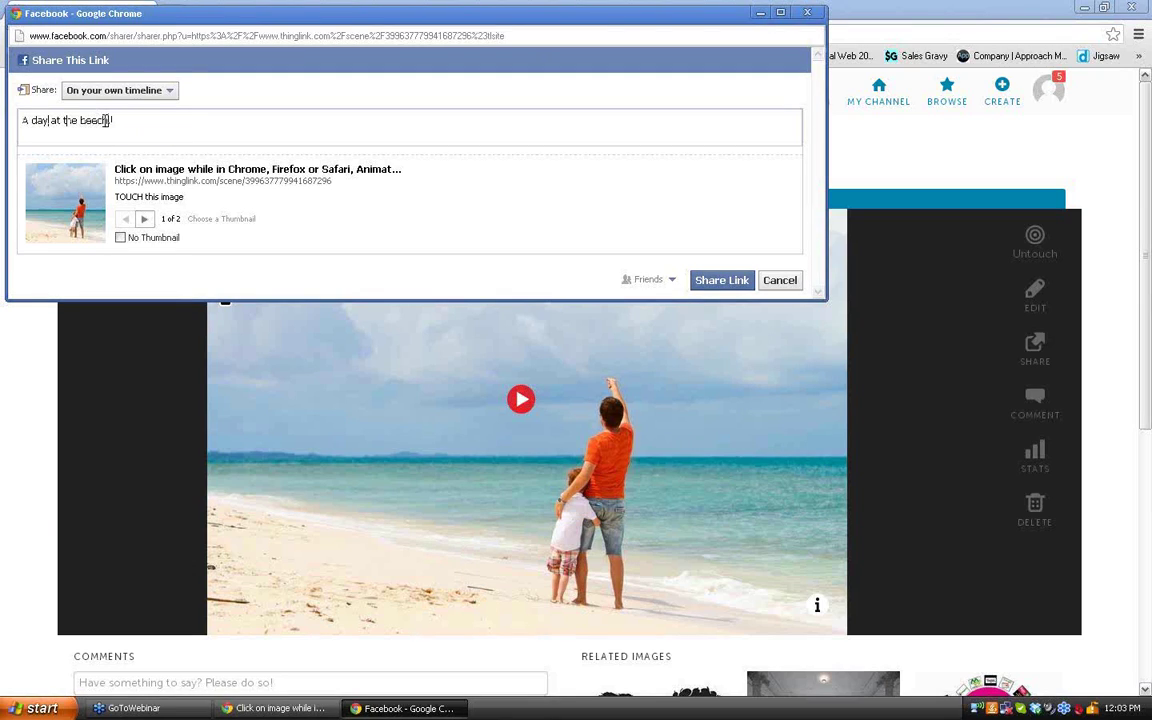
{"action": "key", "text": "BackSpace"}
{"action": "left_click", "coordinate": [722, 281]}
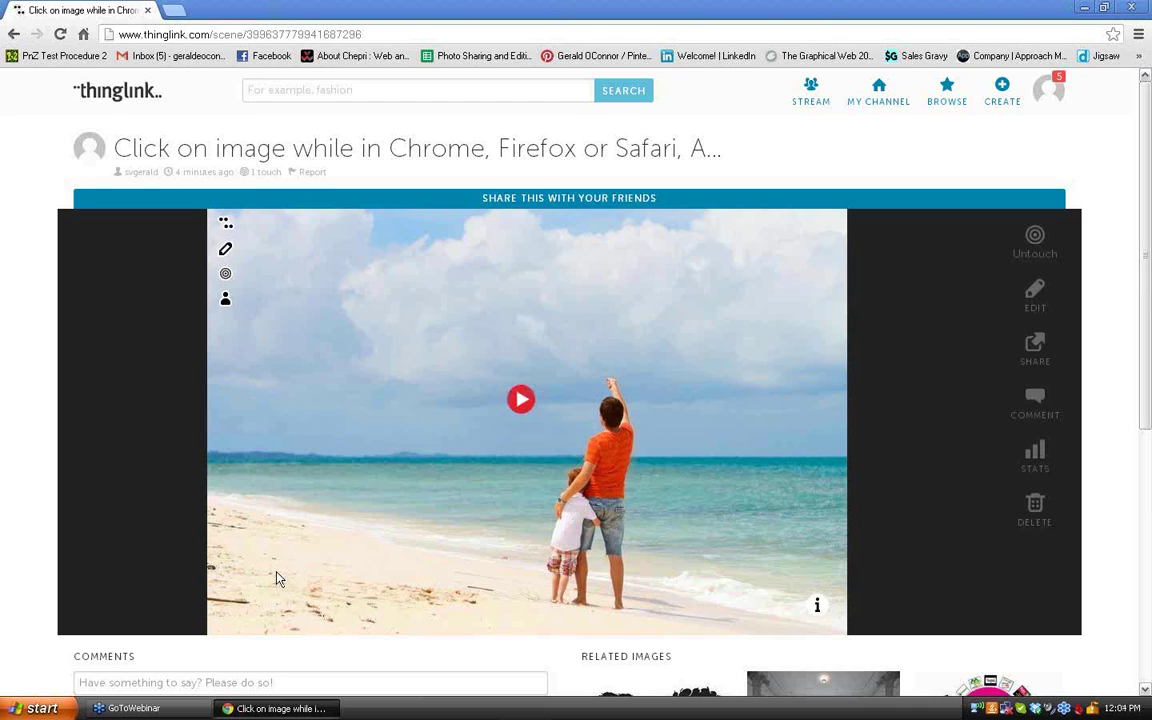
Choose Pinterest from the image's share options to open the Create Pin window.
{"action": "mouse_move", "coordinate": [543, 427]}
{"action": "mouse_move", "coordinate": [521, 405]}
{"action": "left_click", "coordinate": [1035, 347]}
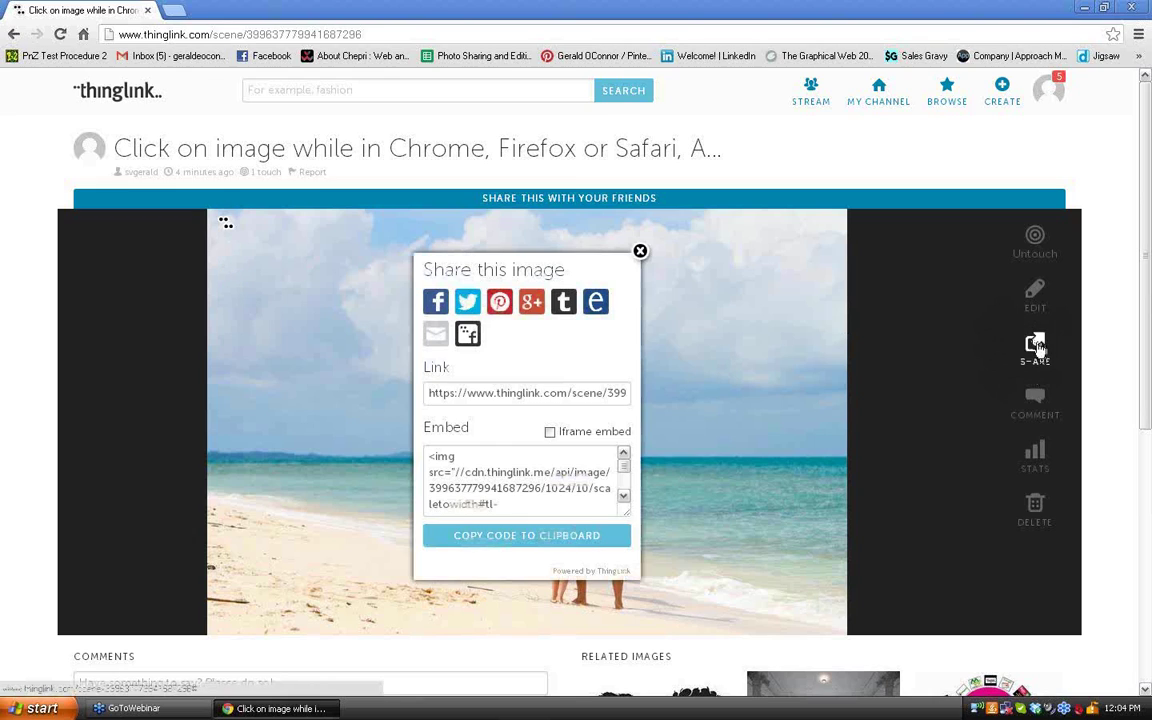
{"action": "left_click", "coordinate": [499, 304]}
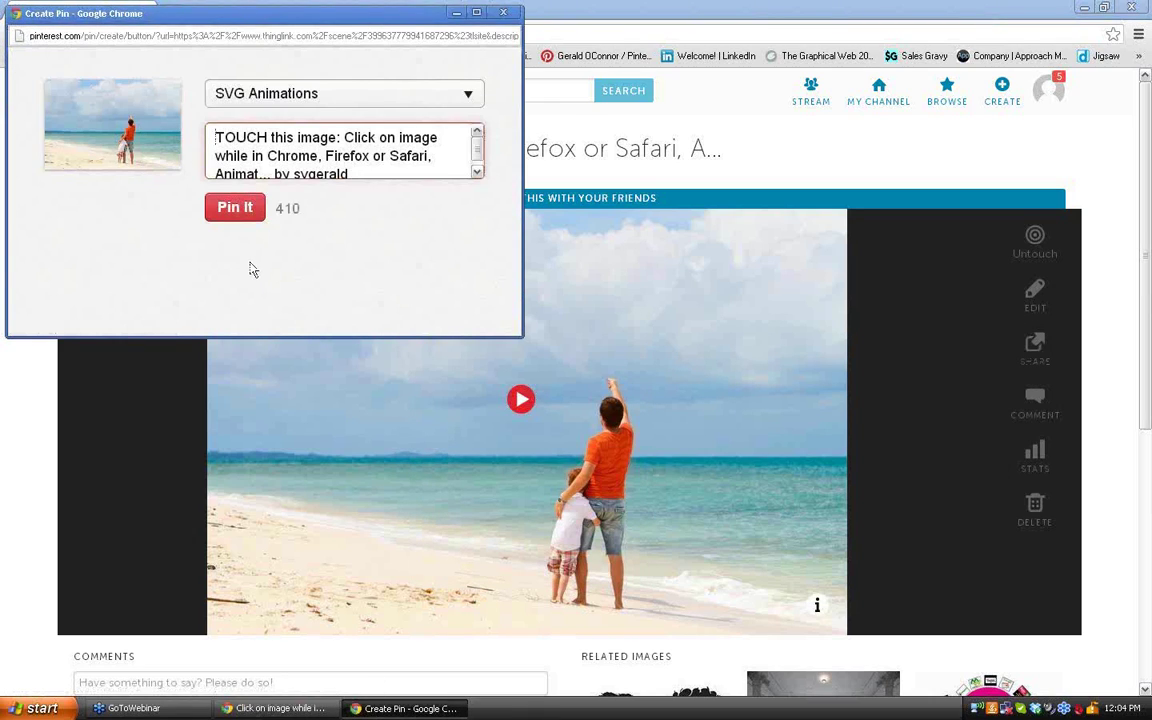
Pin the beach image to the SVG Animations board, then close the confirmation window.
{"action": "left_click", "coordinate": [233, 209]}
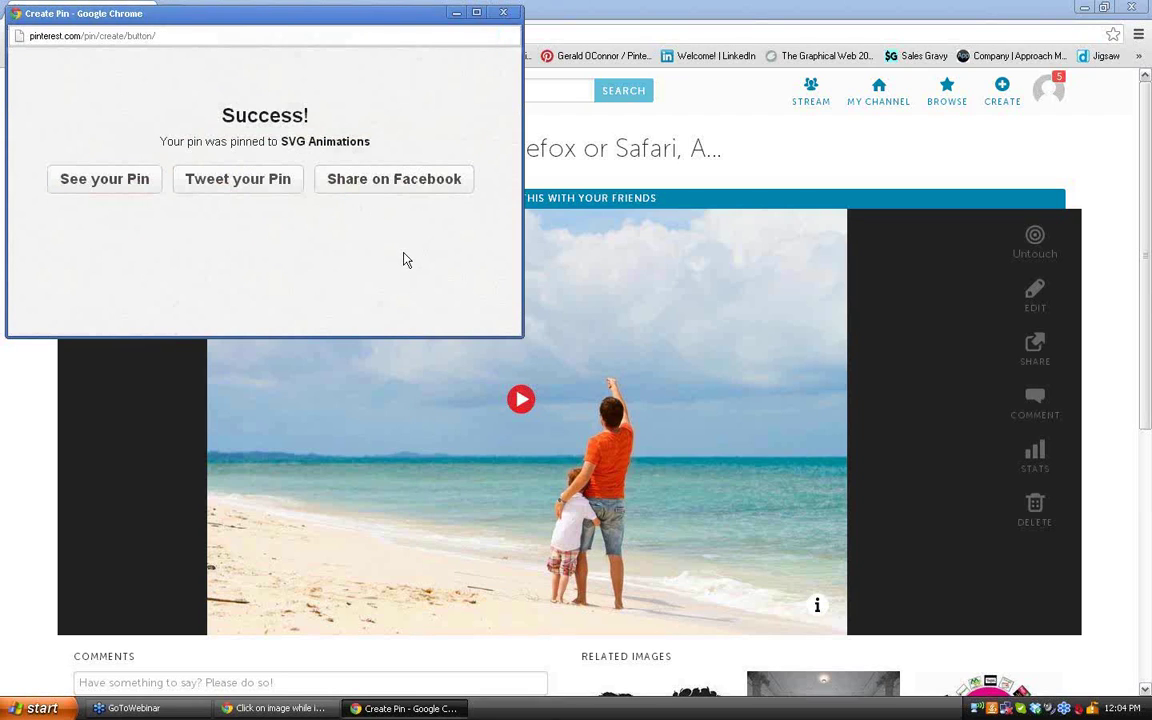
{"action": "left_click", "coordinate": [504, 14]}
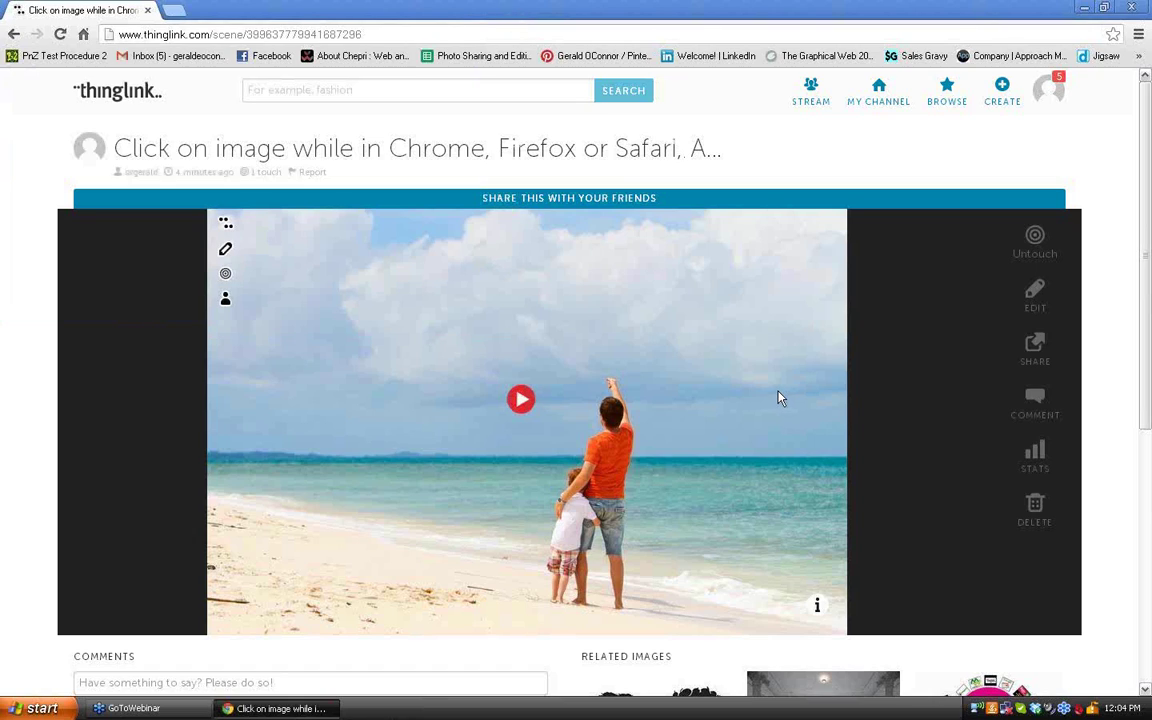